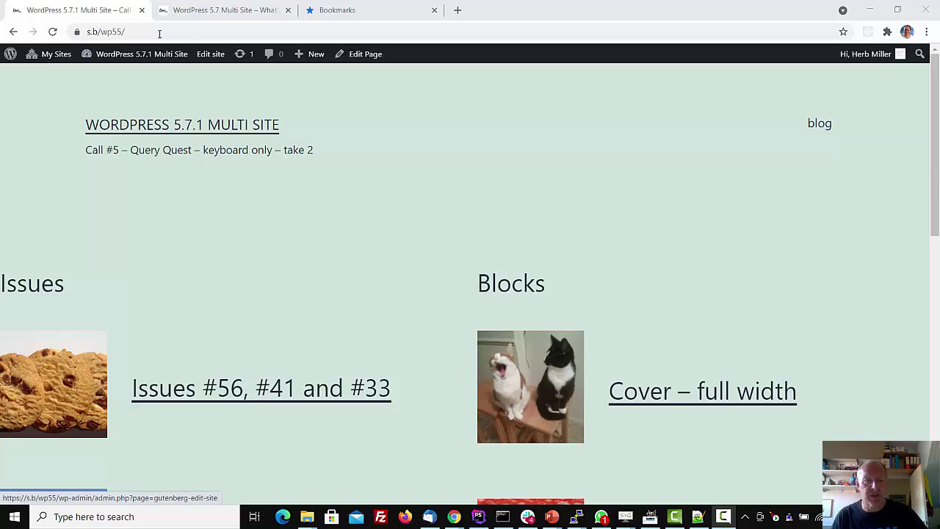
- Open the site's home page template in the Site Editor and show its block list
left_click(206, 59)
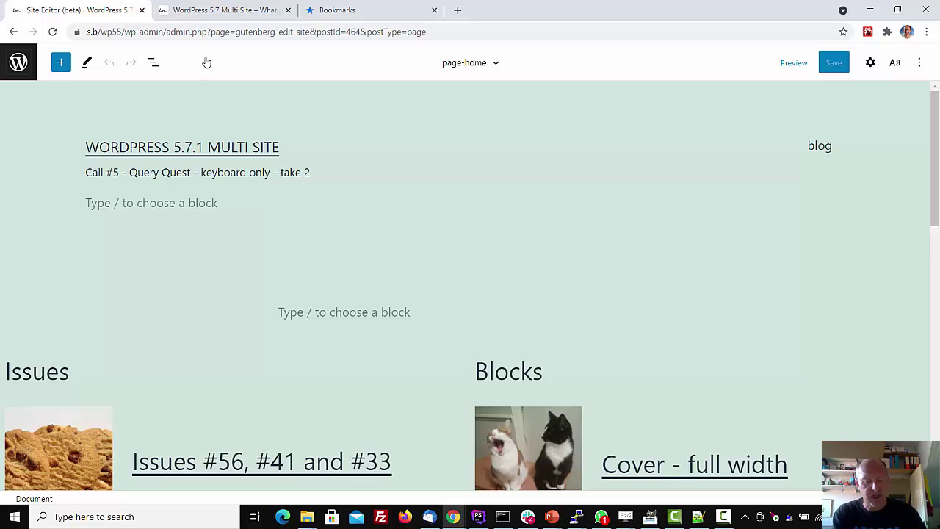
key("shift+alt+o")
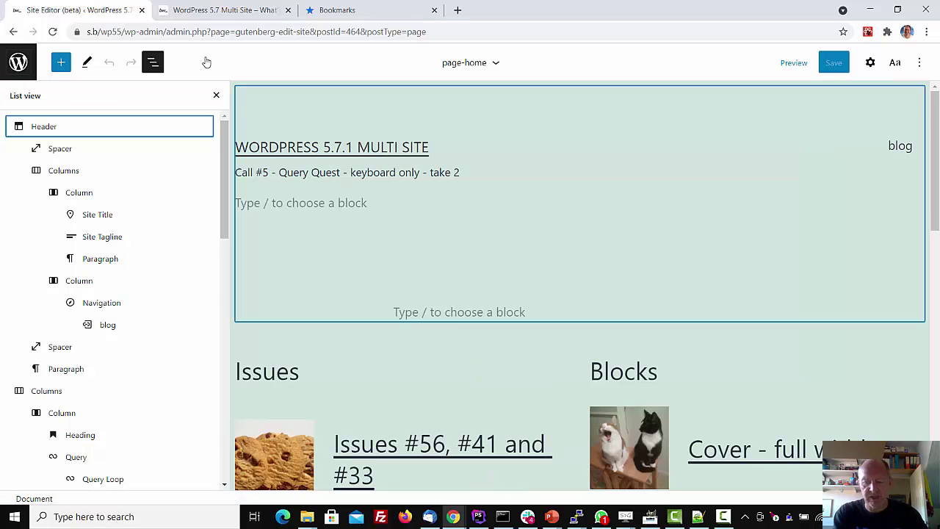
- Examine the template's block structure from the Header to the Columns block below it, and close the block list
key("Down")
key("Down")
key("Down")
key("Down")
key("Down")
key("Down")
key("Down")
key("Down")
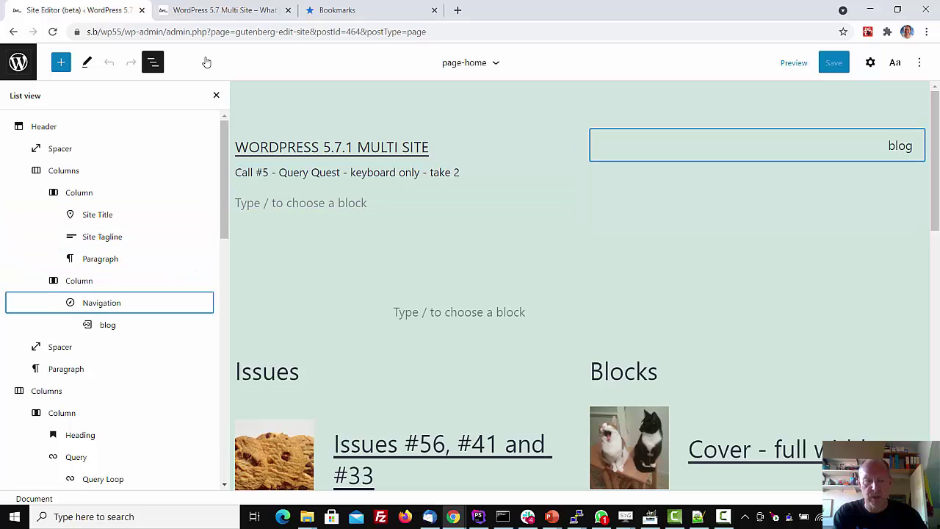
key("Up")
key("Up")
key("Down")
key("Down")
key("Down")
key("Down")
key("Down")
key("Down")
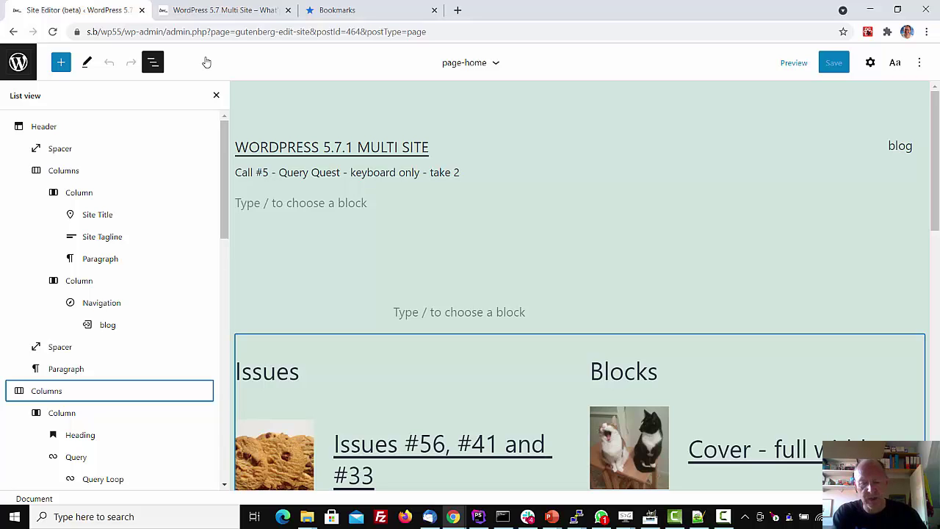
key("shift+alt+o")
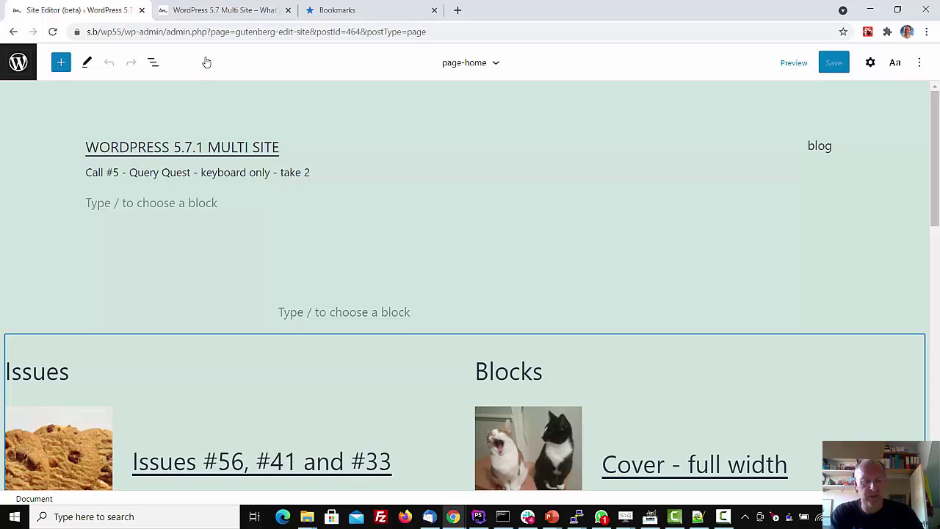
- Delete the Columns block that holds the Issues and Blocks sections below the header
key("Escape")
key("Up")
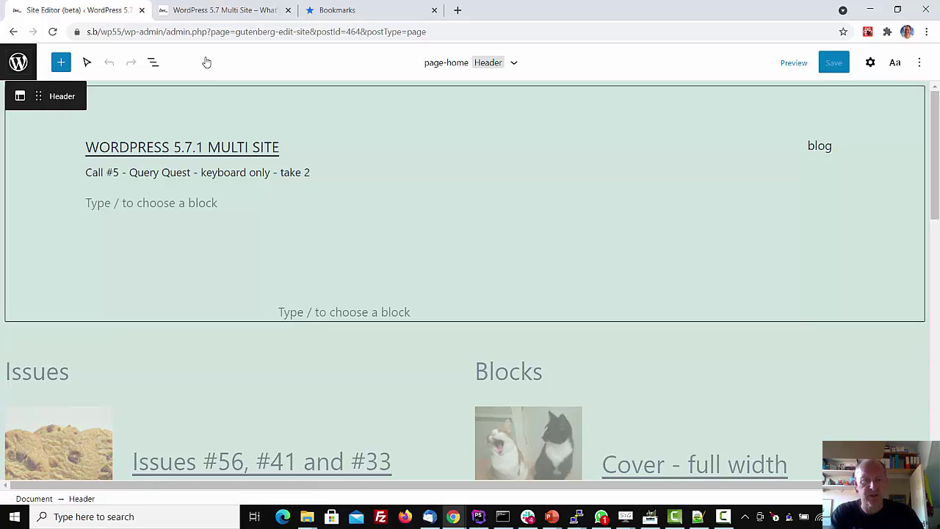
key("Down")
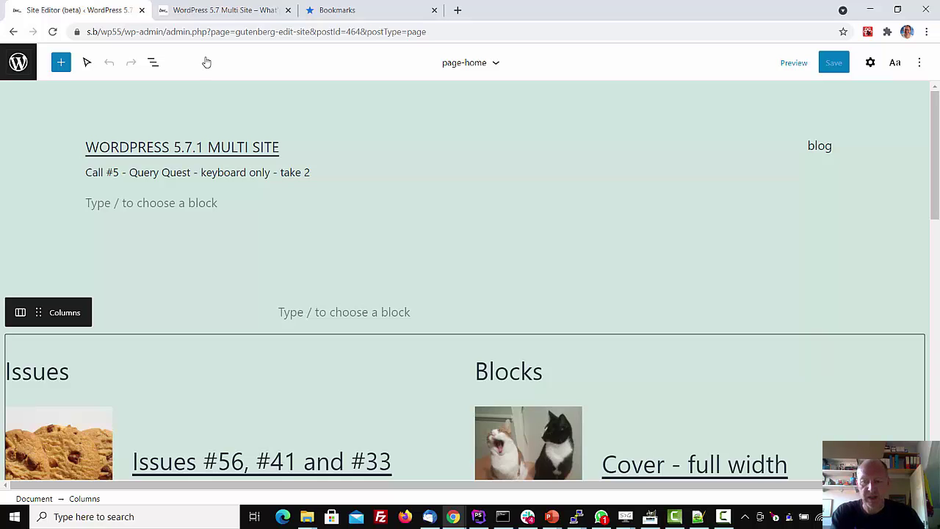
key("shift+alt+z")
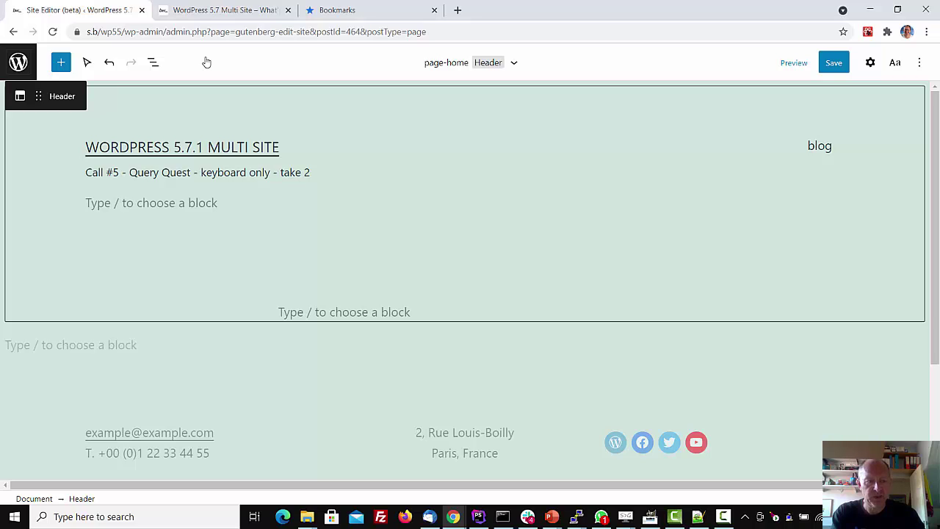
- Insert a Columns block with the 50/50 two-column layout in the empty paragraph below the header
key("Return")
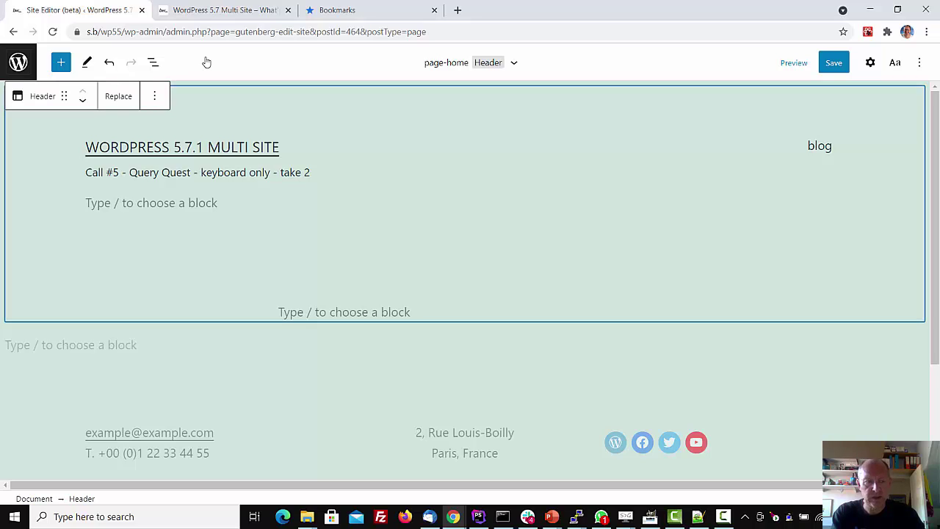
key("Down")
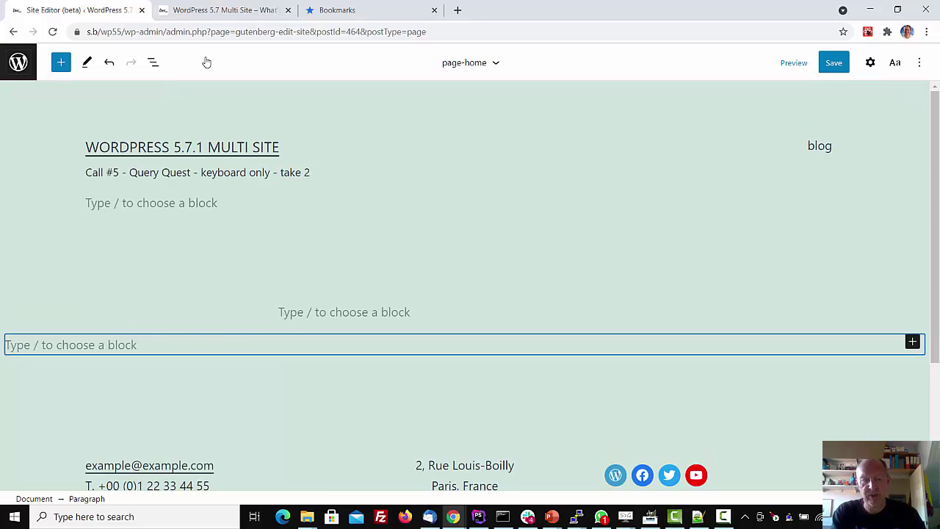
type("/c")
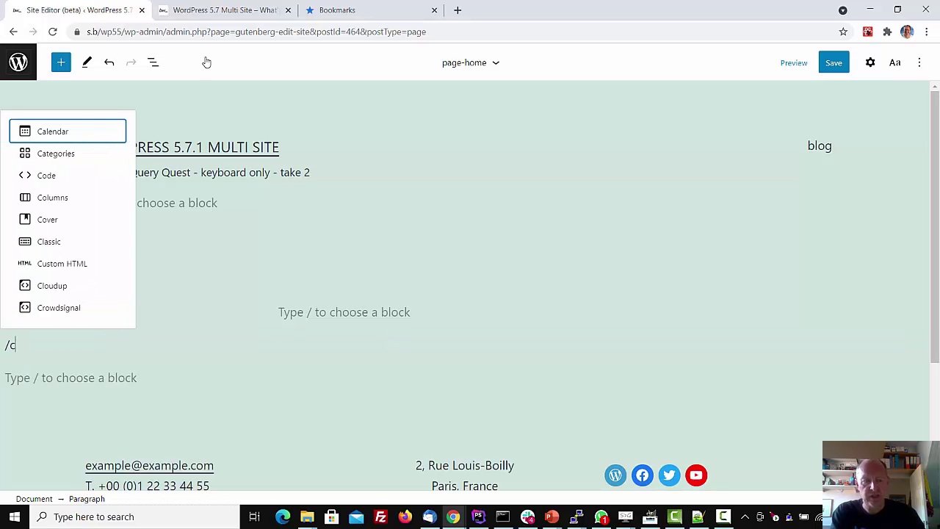
type("o")
key("Down")
key("Return")
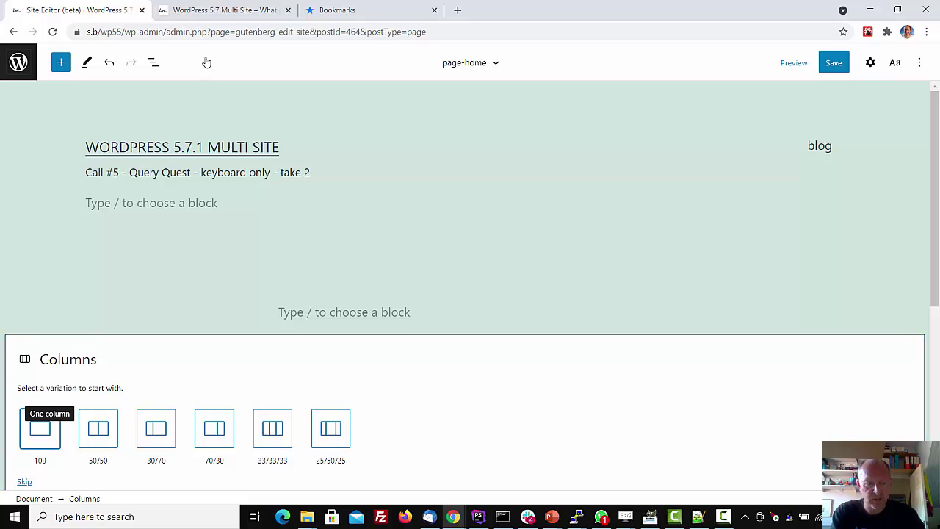
key("Tab")
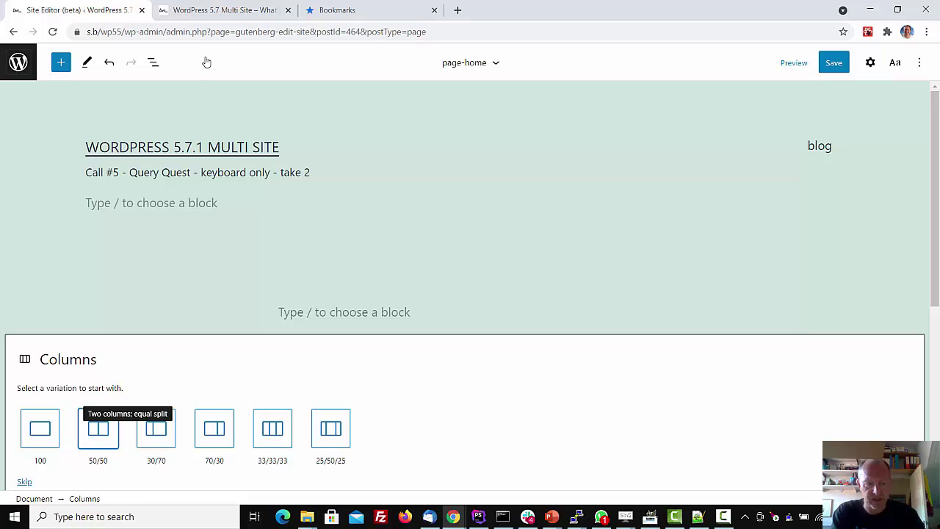
key("Return")
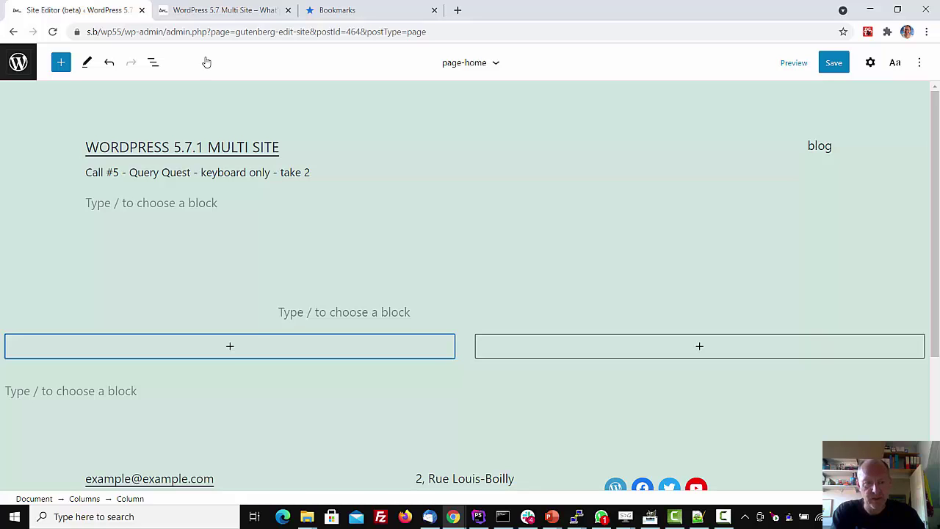
- Add a Heading block reading "Issues" to the first column
key("Tab")
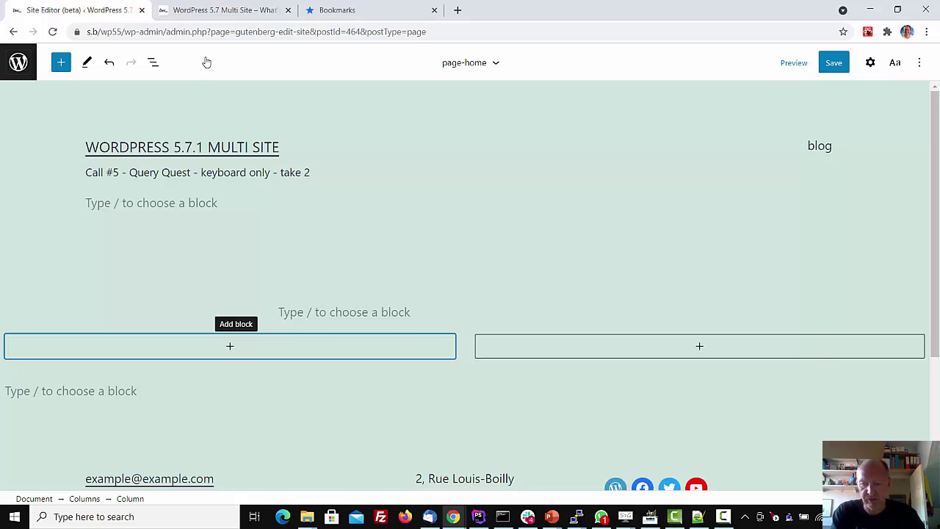
key("Return")
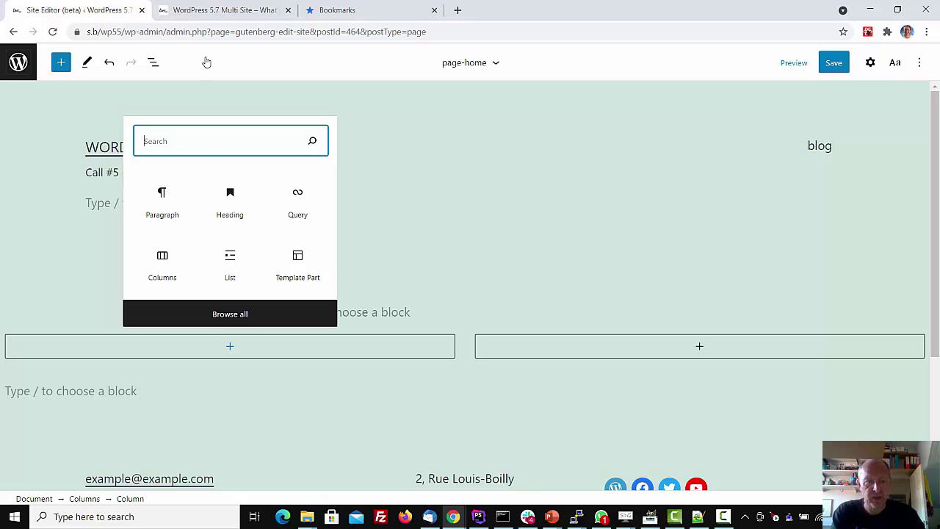
key("Tab")
key("Tab")
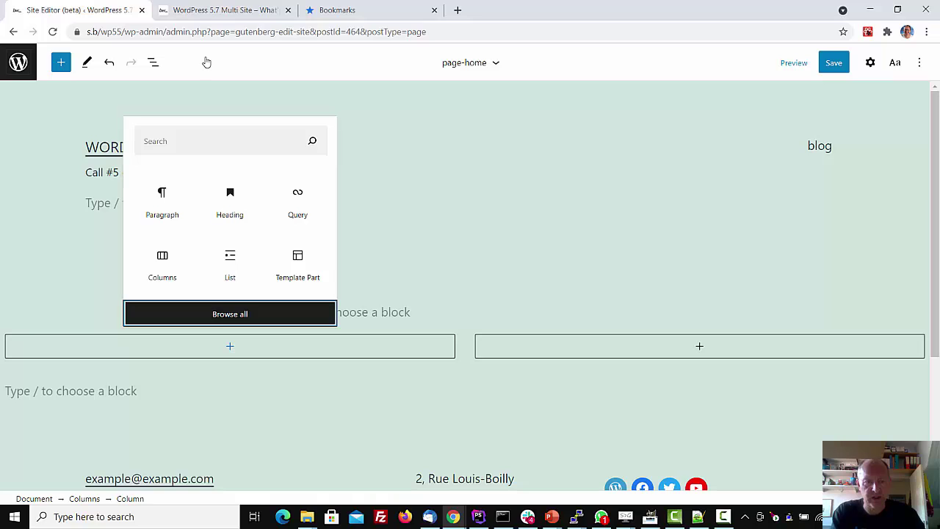
key("shift+Tab")
key("Right")
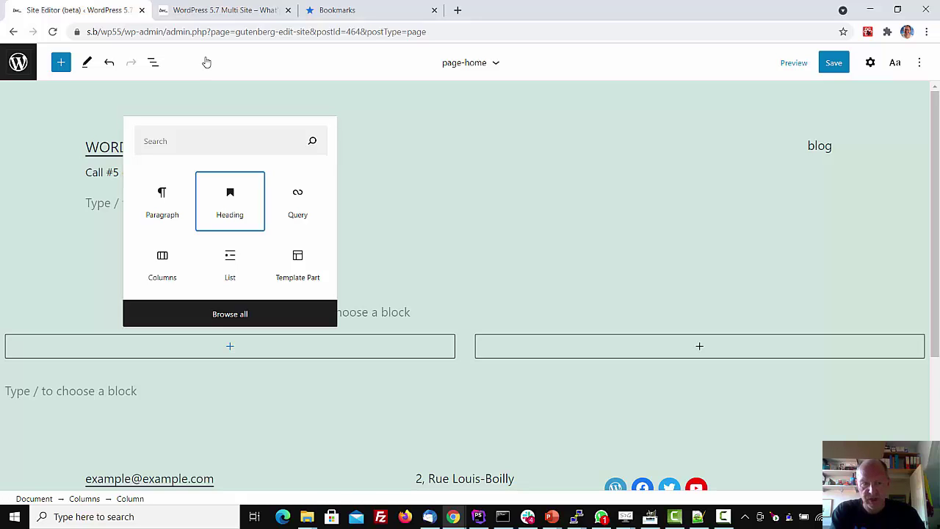
key("Return")
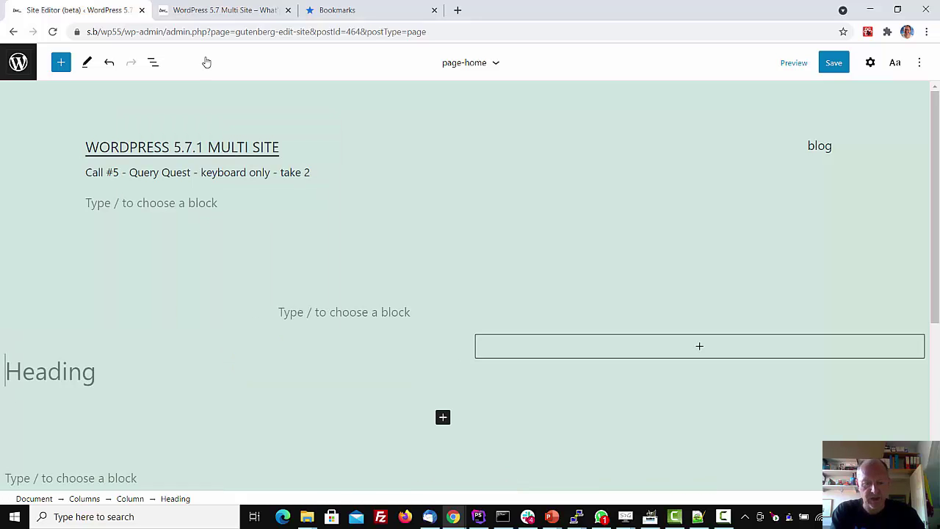
type("Is")
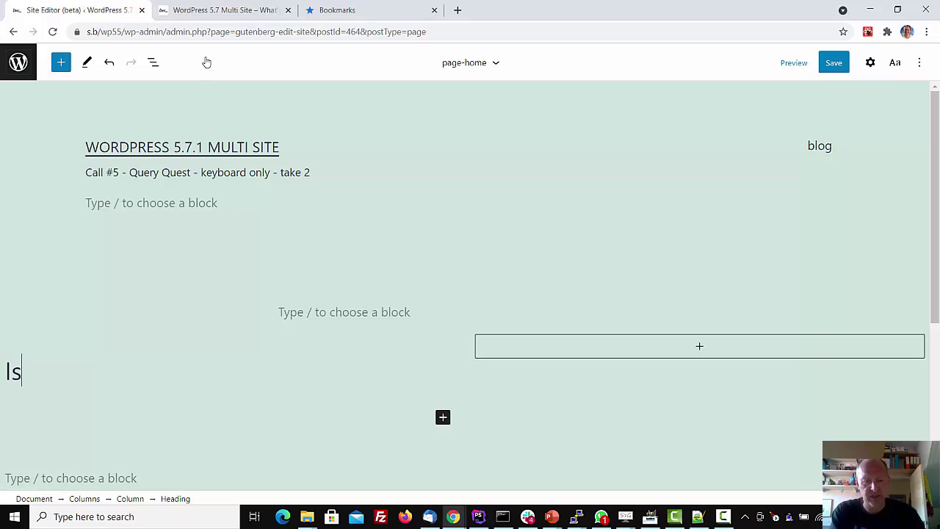
type("sues")
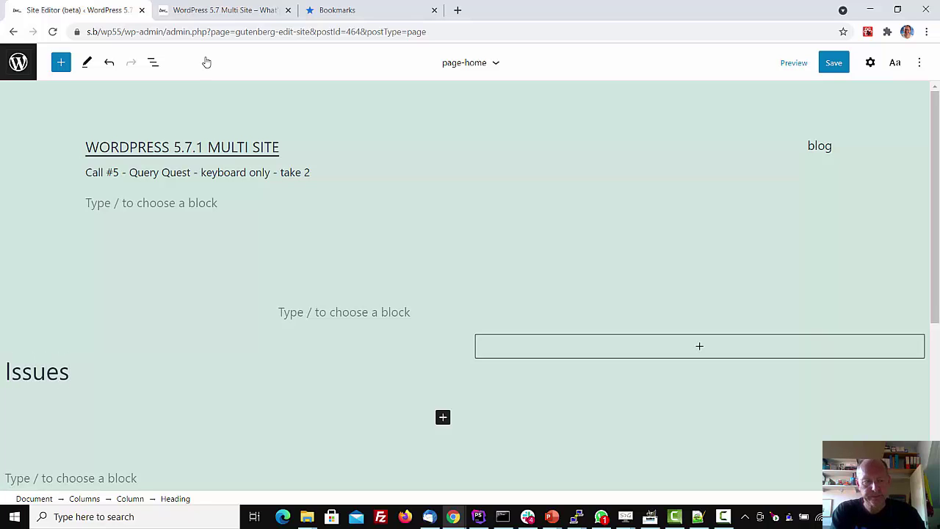
- Insert a Query block beneath the Issues heading in the first column
key("Return")
type("/")
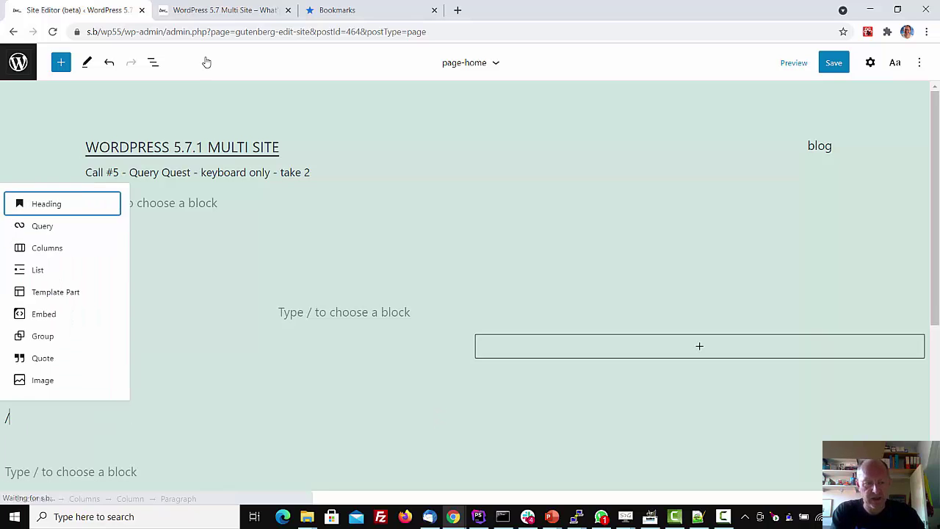
type("q")
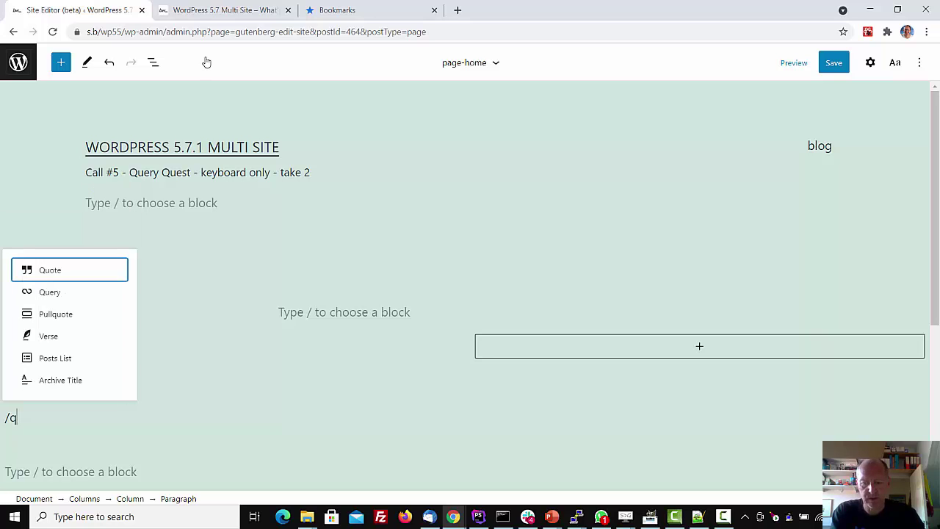
key("Down")
key("Return")
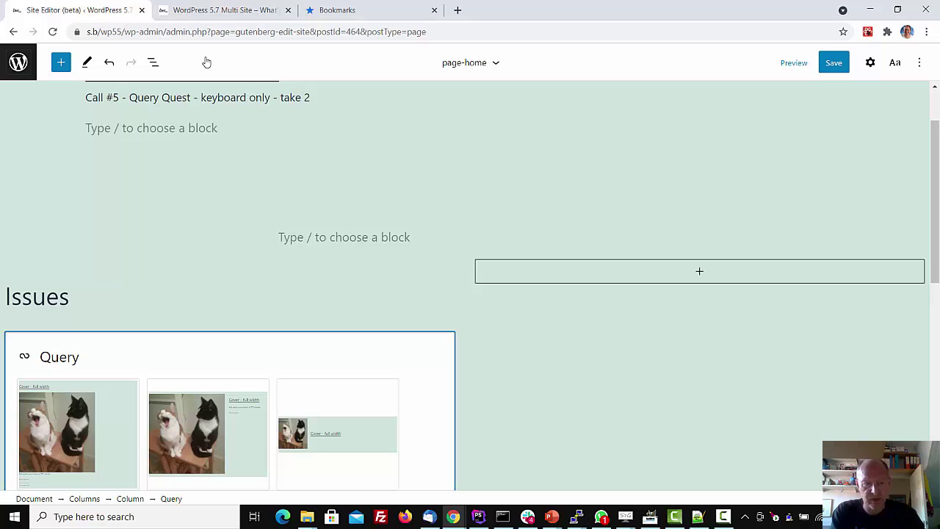
- Apply the Small pattern to the new Query block
key("Tab")
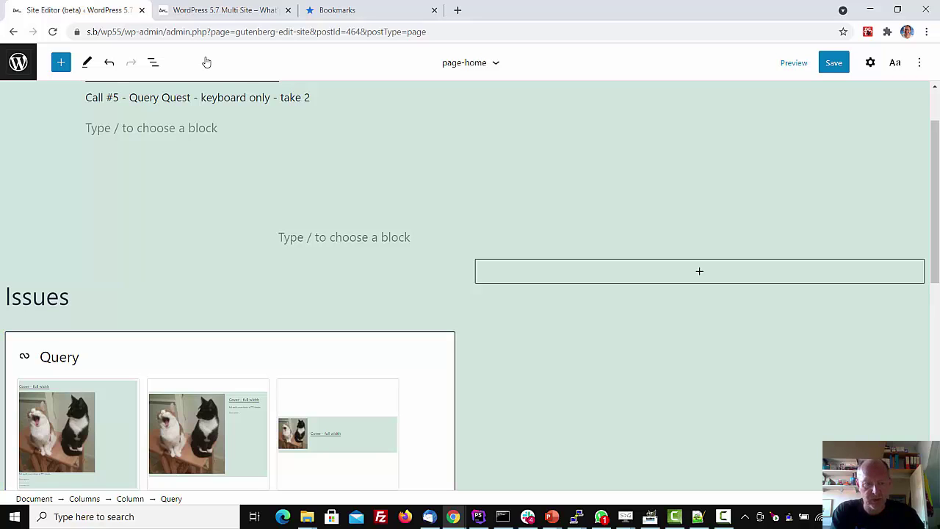
key("Tab")
key("Tab")
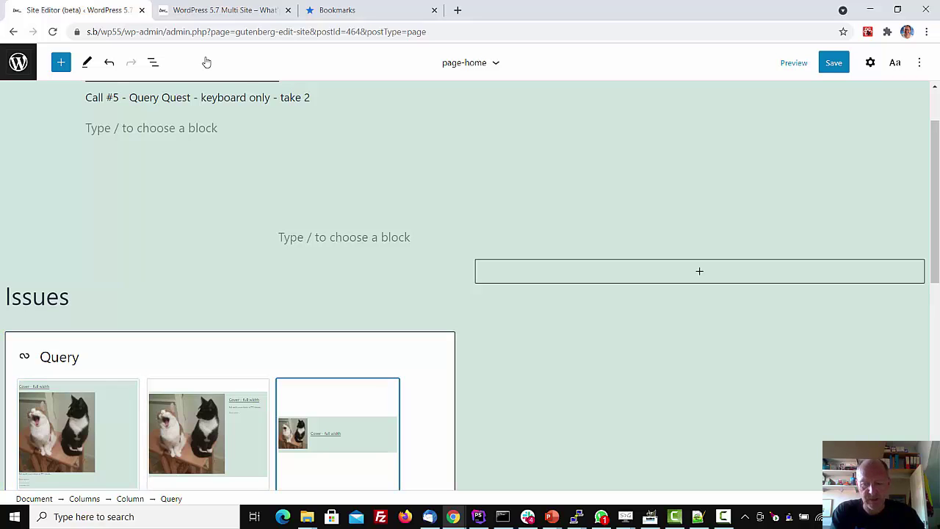
key("Tab")
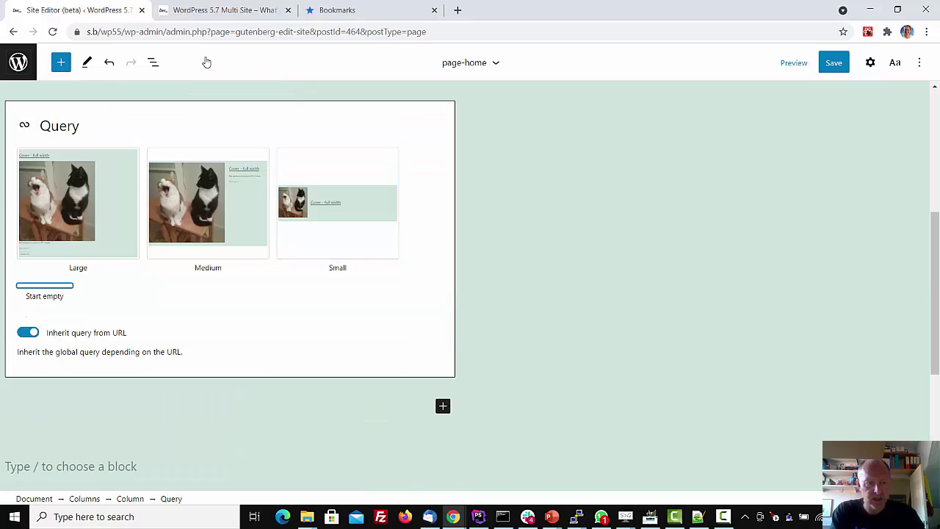
key("shift+Tab")
key("Tab")
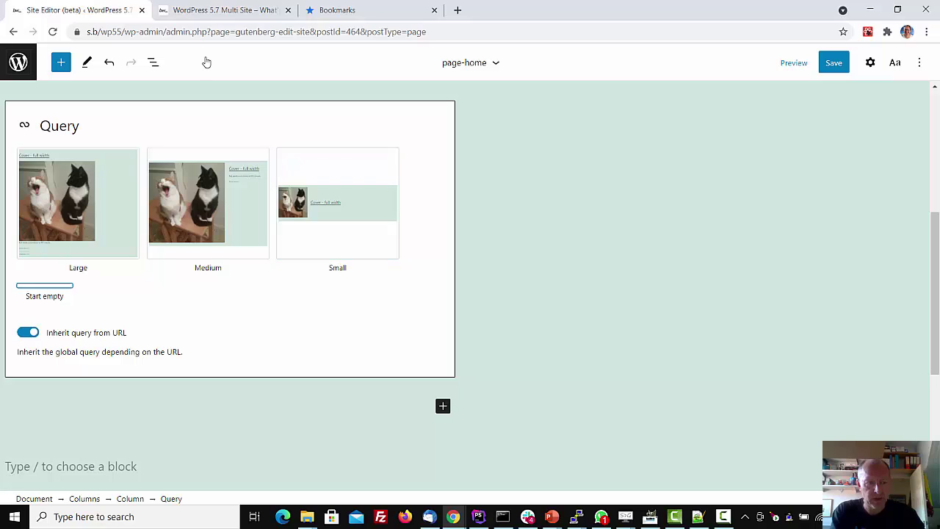
key("shift+Tab")
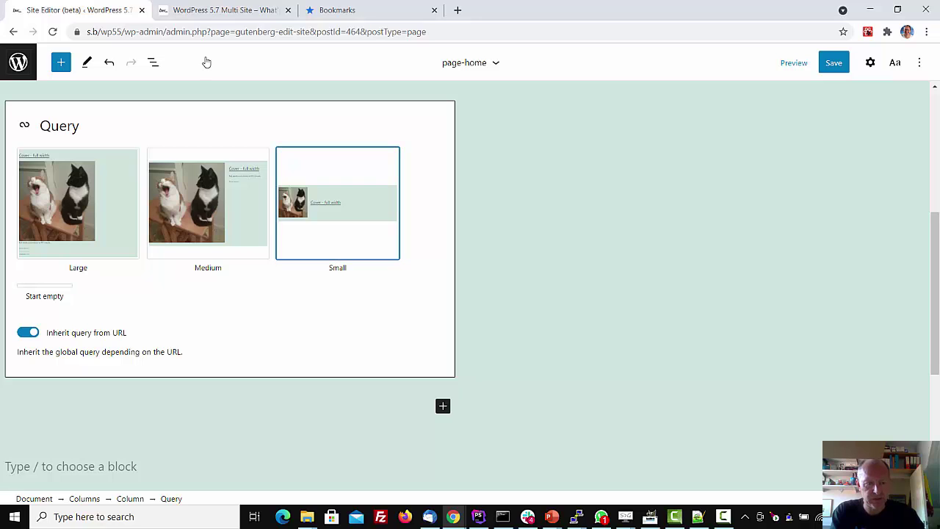
key("Tab")
key("shift+Tab")
key("Return")
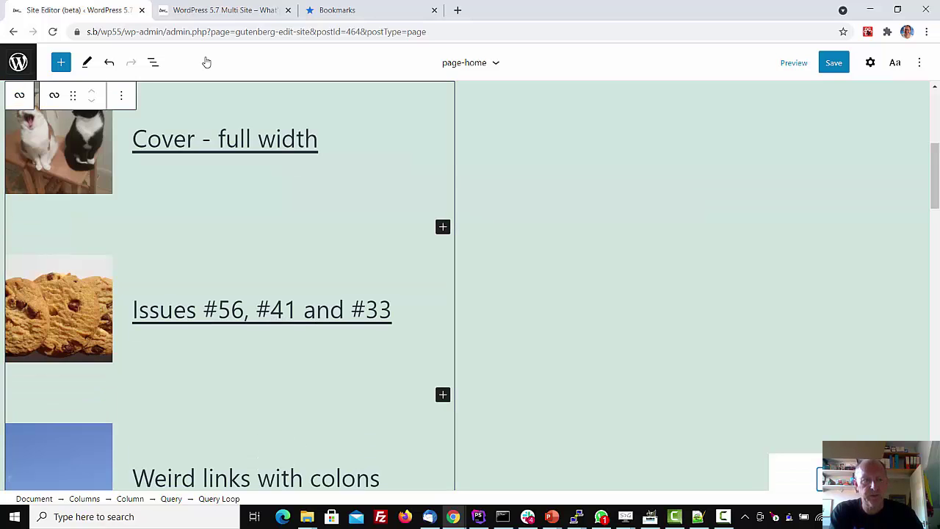
- Show the block settings for the Query Loop in the Issues column
key("Tab")
key("Tab")
key("Tab")
key("Tab")
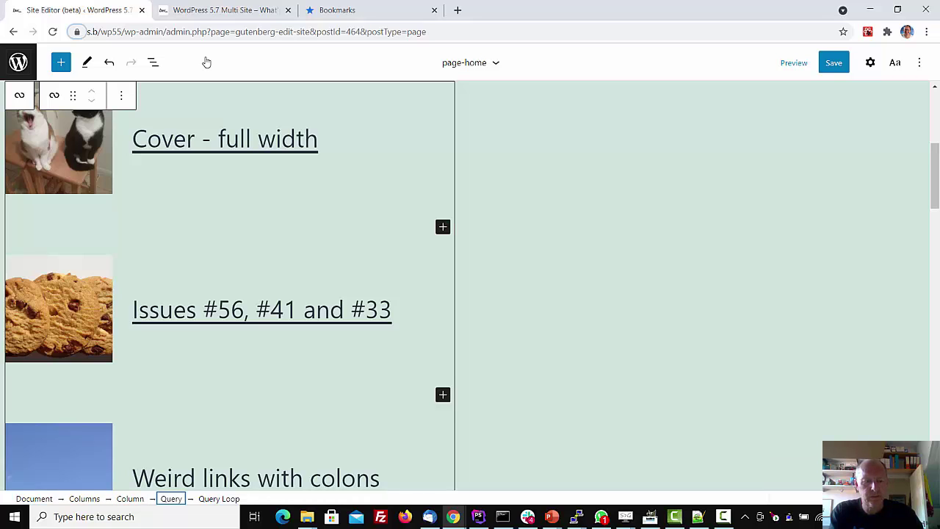
key("Tab")
key("Tab")
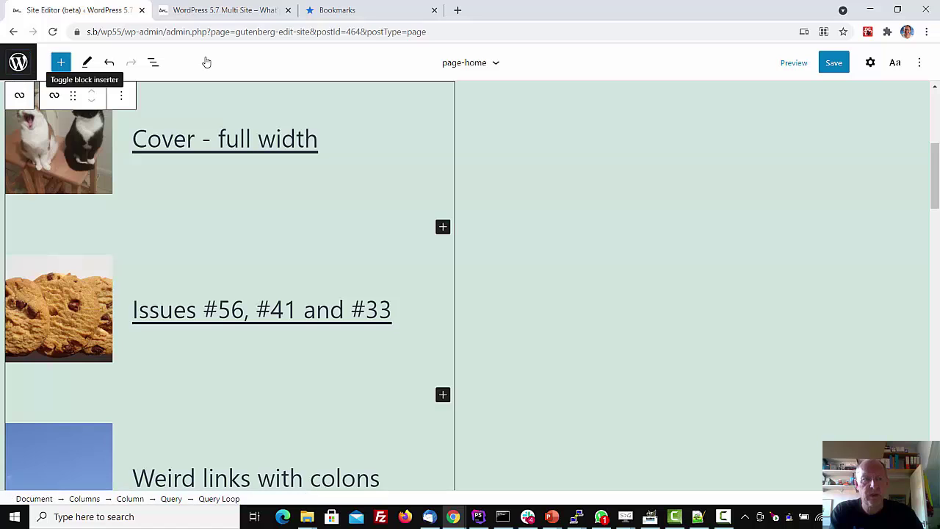
key("Tab")
key("Tab")
key("Tab")
key("Tab")
key("Tab")
key("Tab")
key("Tab")
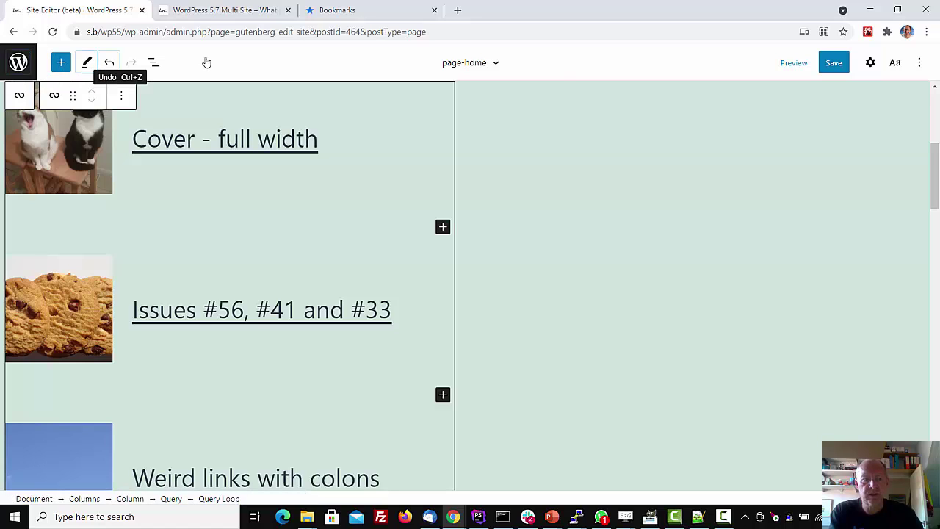
key("Tab")
key("Tab")
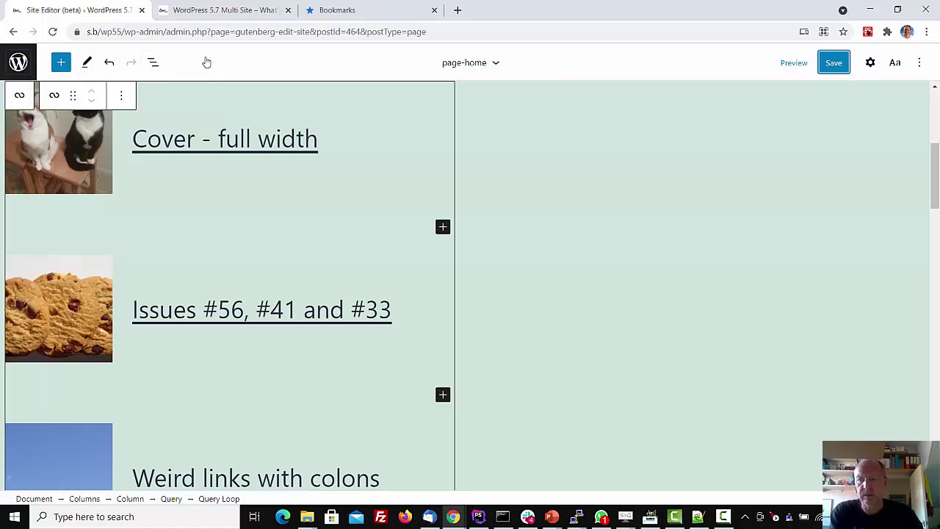
key("Return")
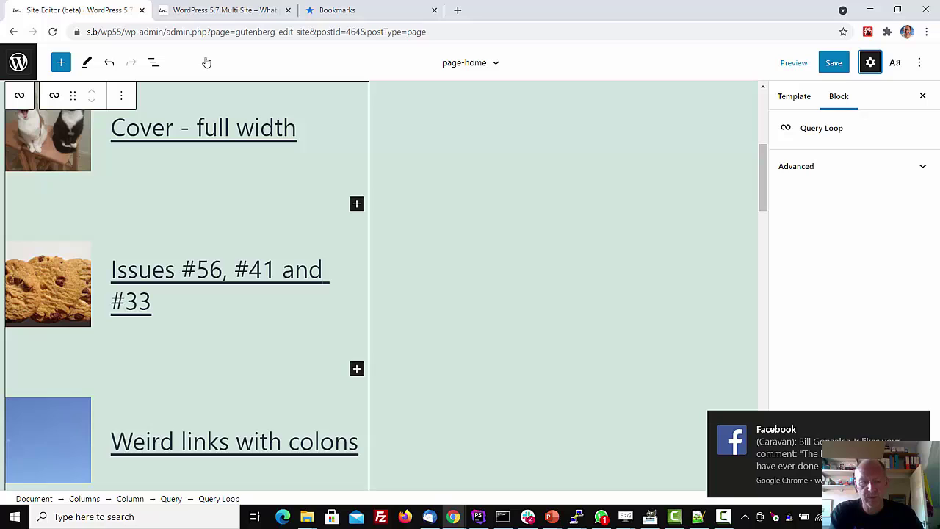
- Hide the block settings and select the parent Query block in the Issues column
key("ctrl+shift+comma")
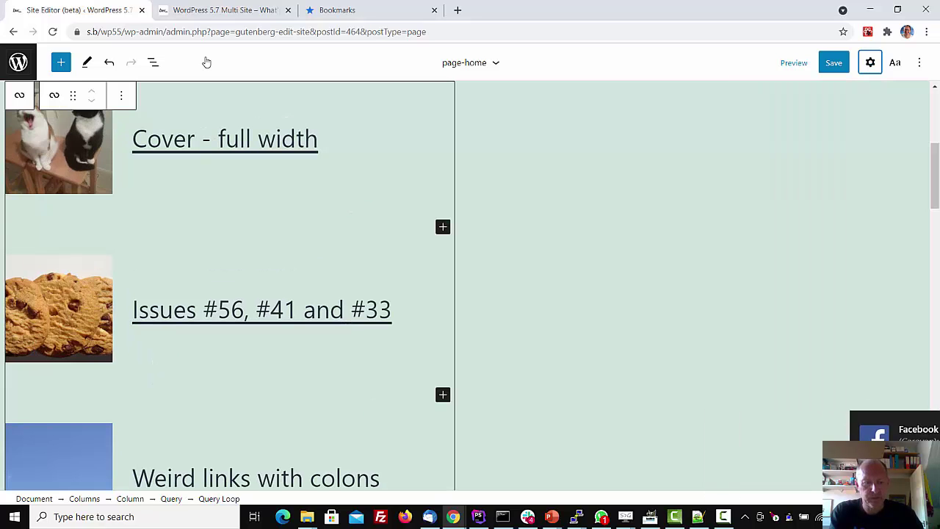
key("Tab")
key("Tab")
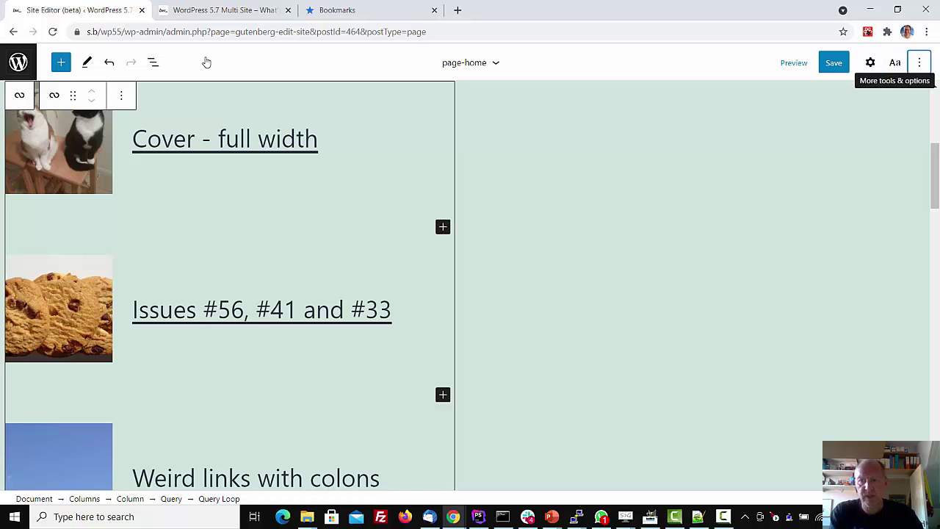
key("Tab")
key("Tab")
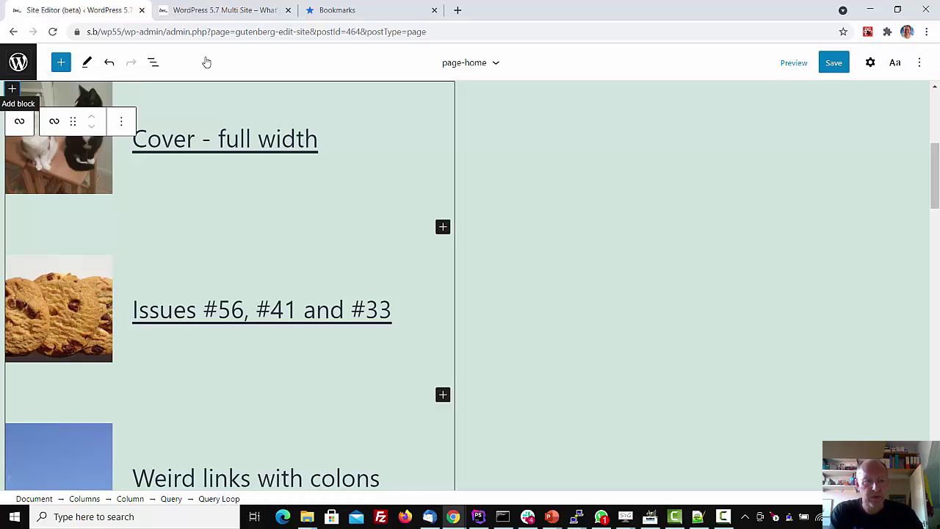
key("Tab")
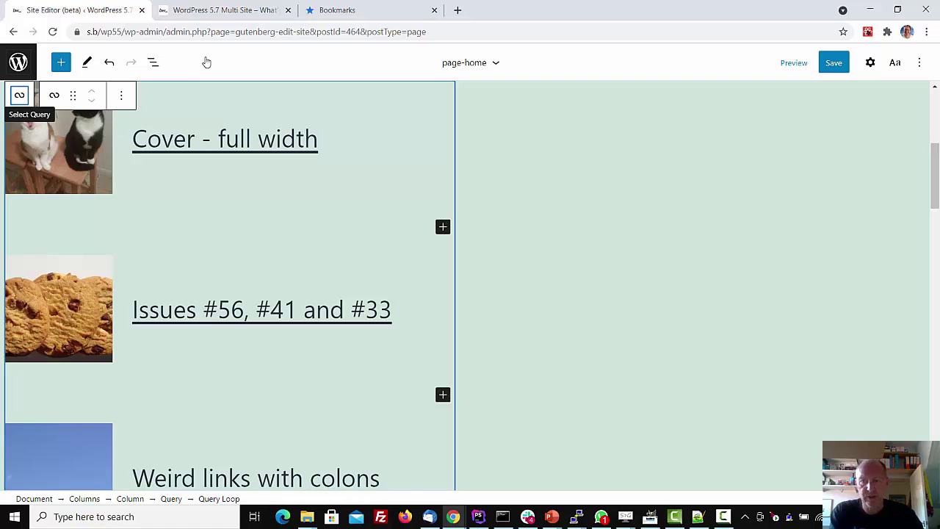
key("Return")
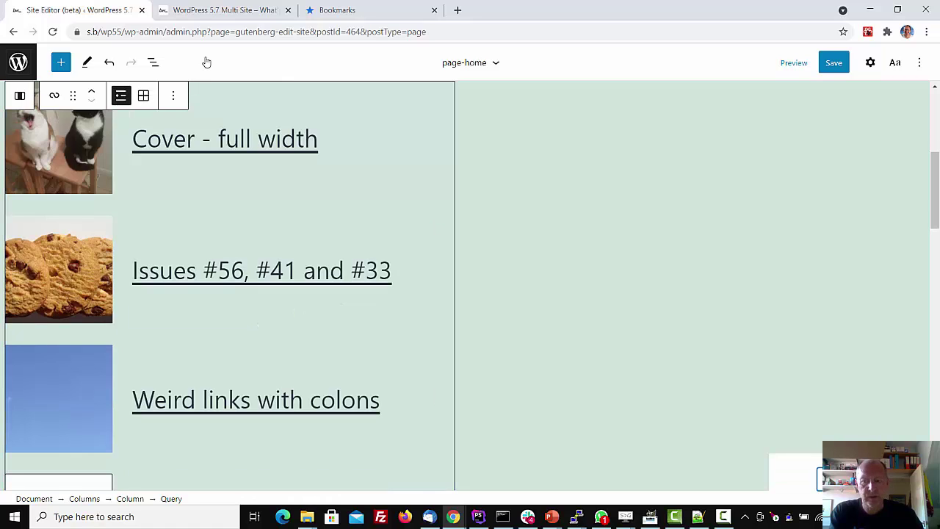
- Select the first column, which holds the Issues heading and its Query block
key("Tab")
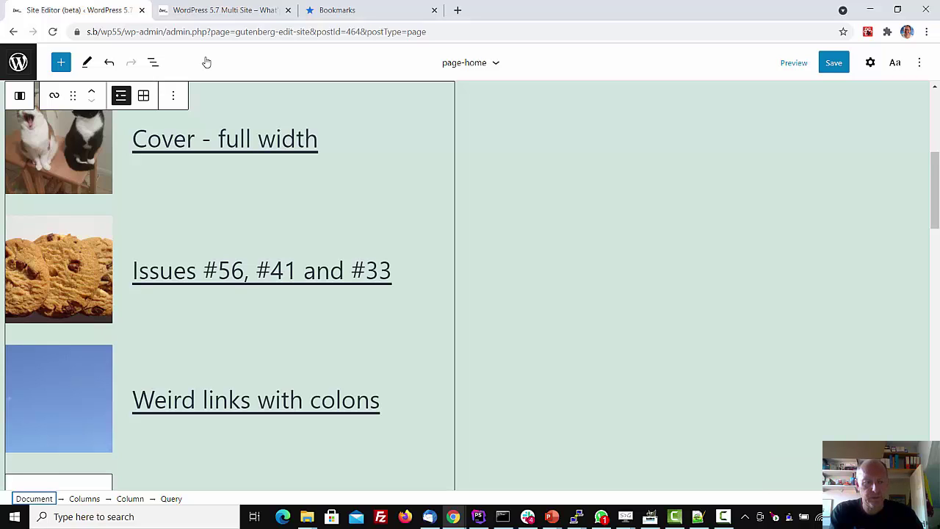
key("Tab")
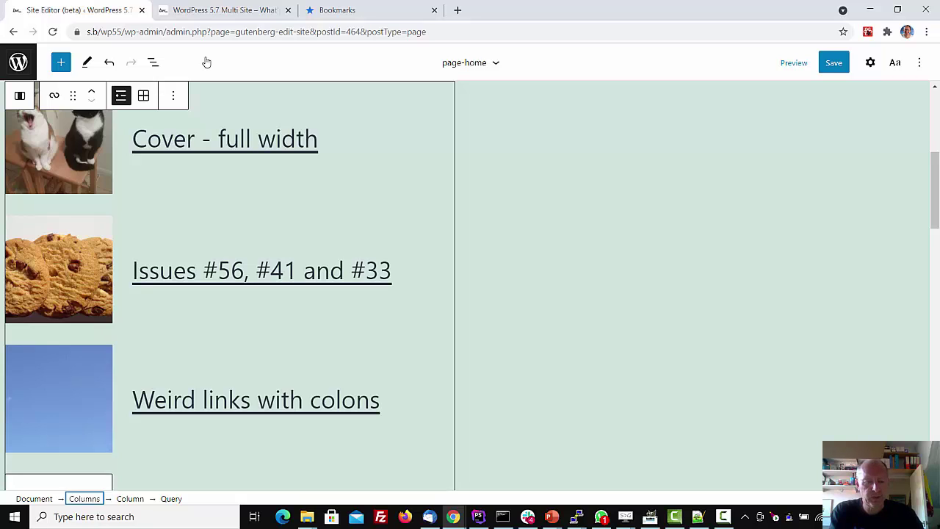
key("shift+Tab")
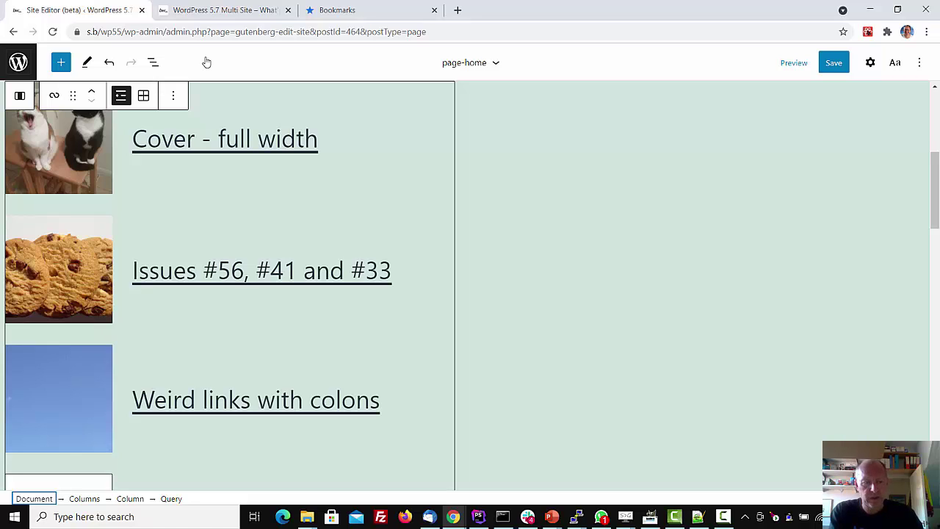
key("Tab")
key("Tab")
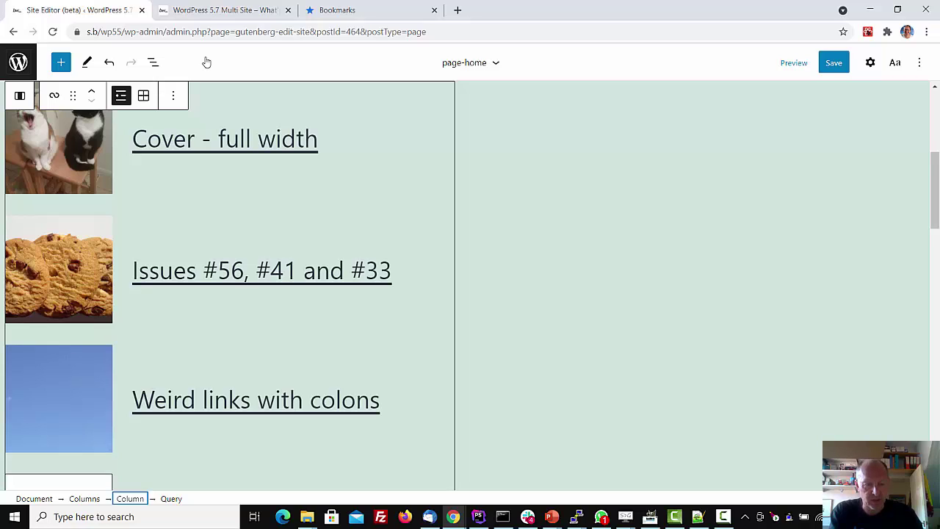
key("Tab")
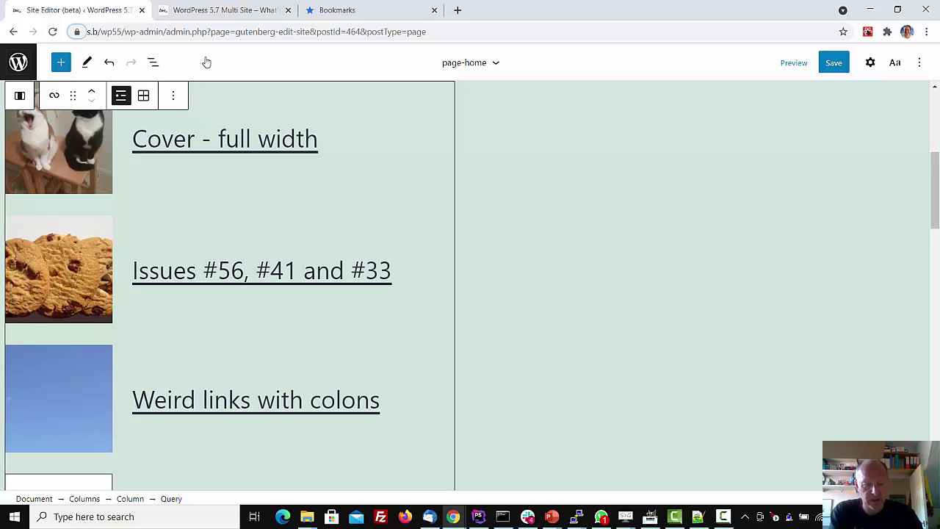
key("shift+Tab")
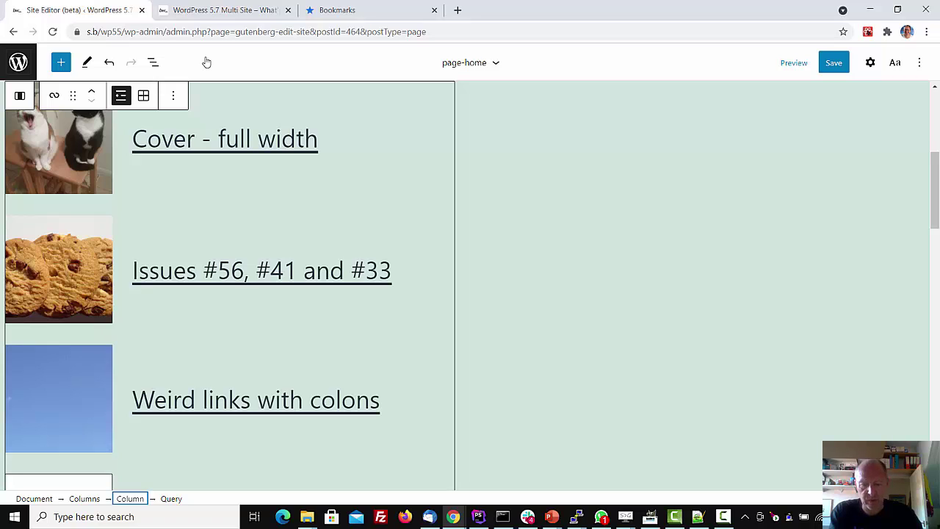
key("Return")
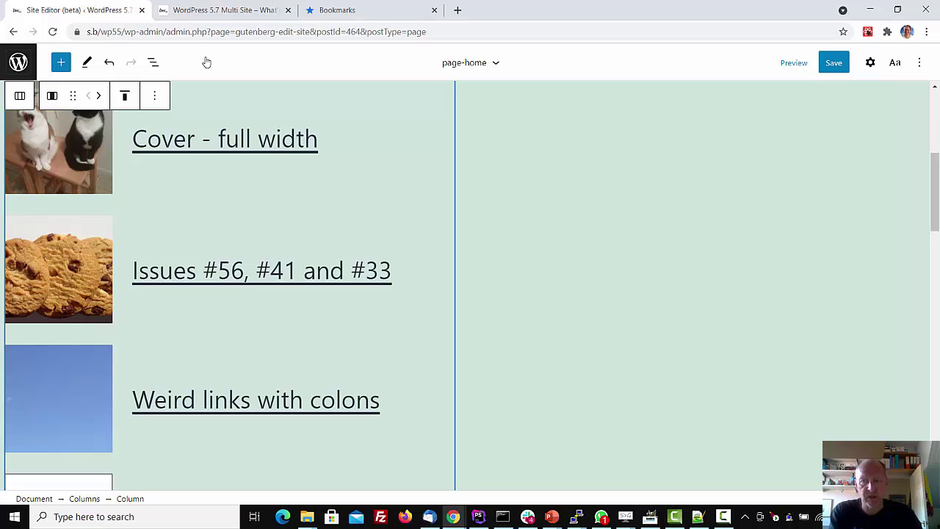
key("Return")
key("Return")
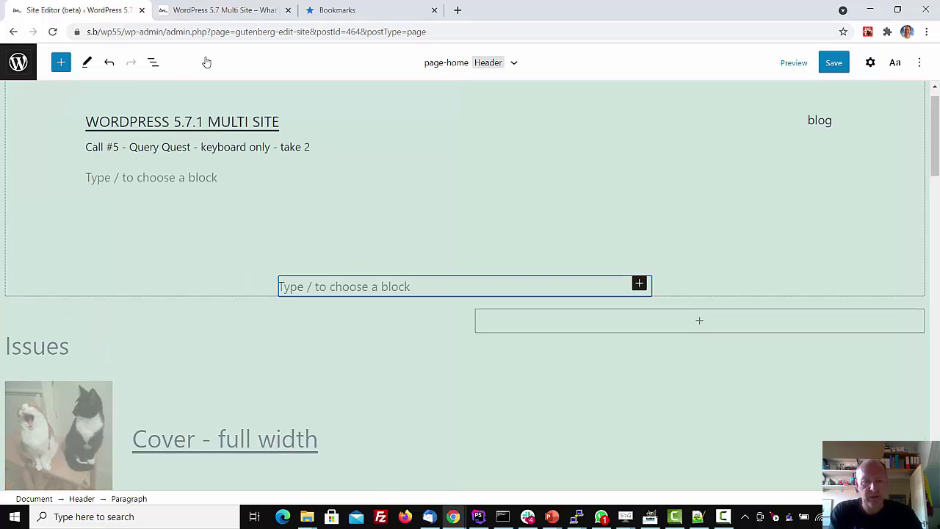
key("BackSpace")
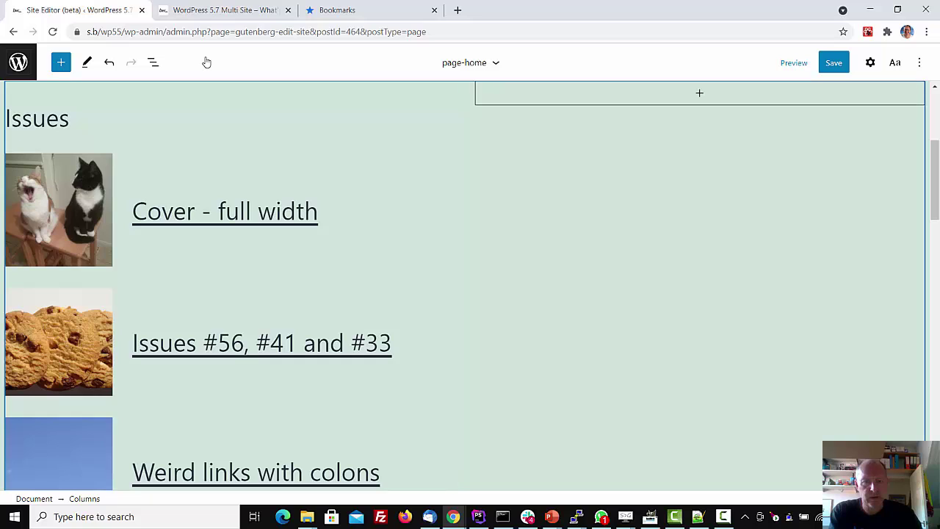
key("Down")
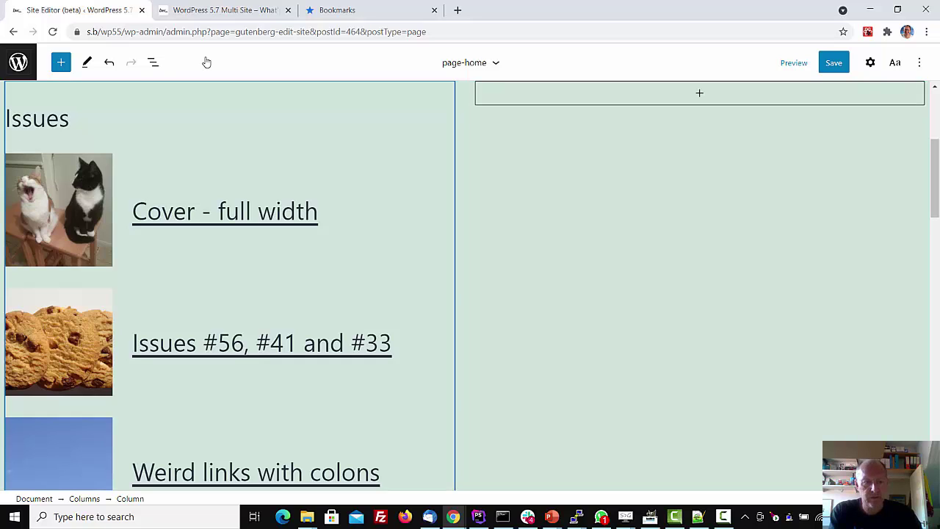
key("Return")
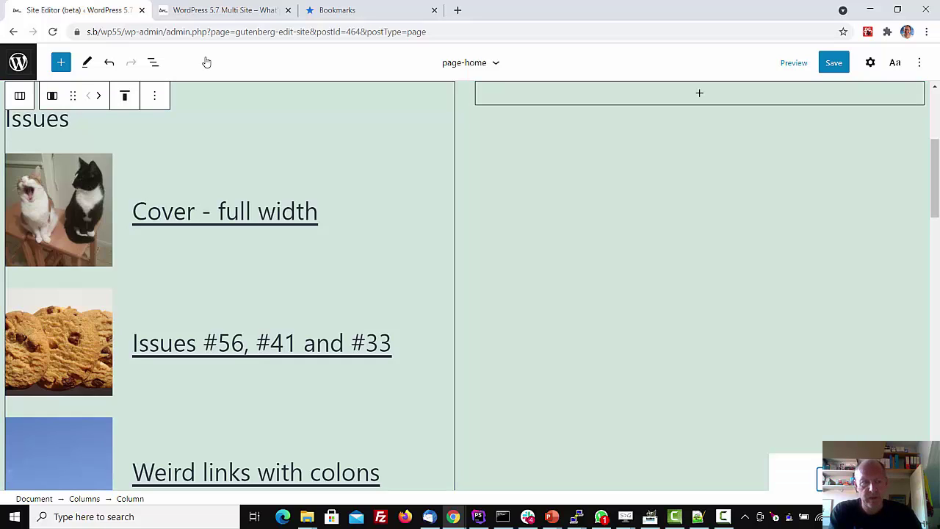
key("ctrl+s")
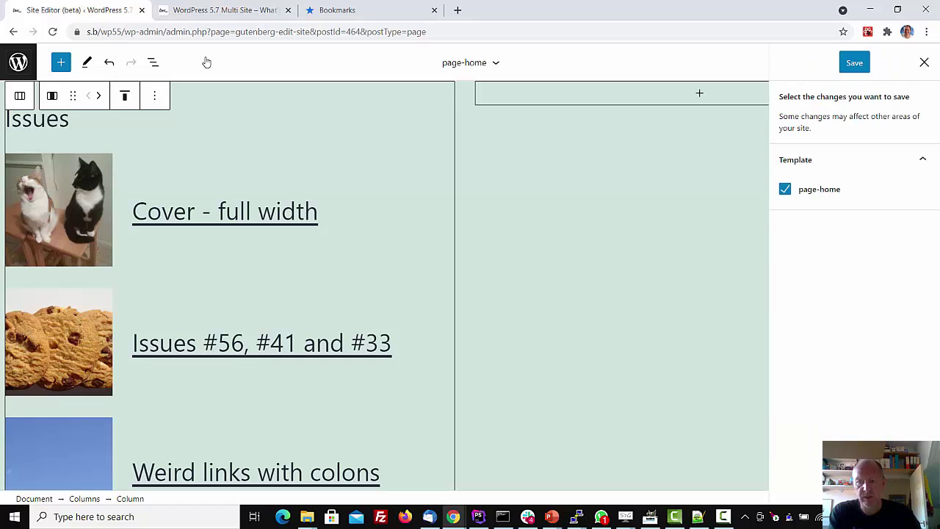
key("Tab")
key("Tab")
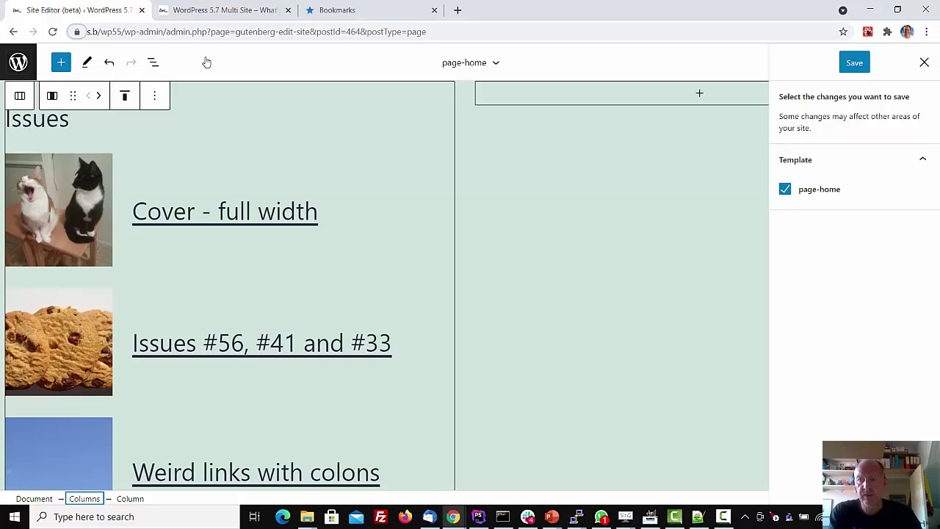
key("Tab")
key("Tab")
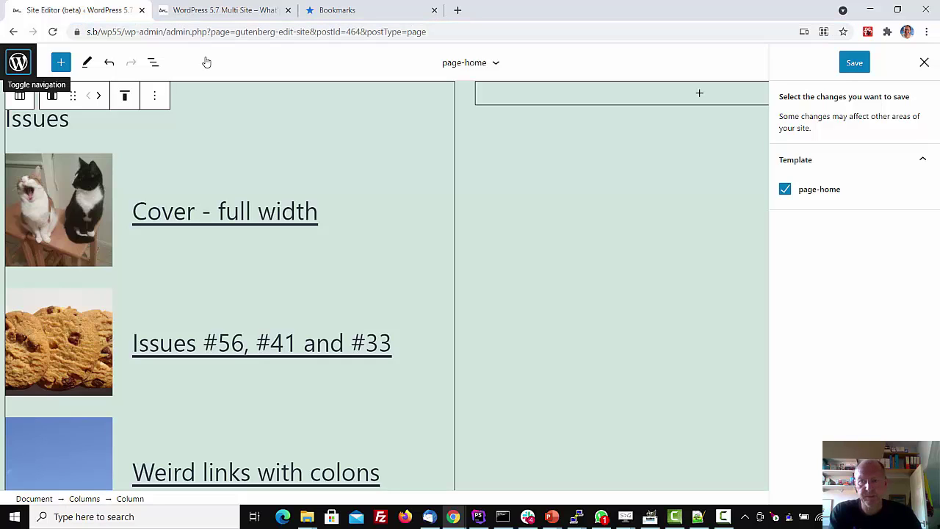
key("shift+Tab")
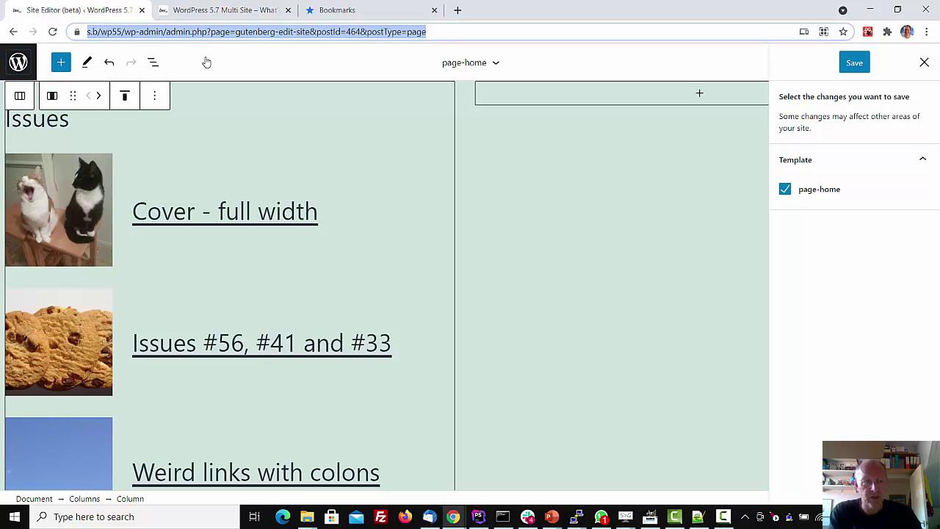
key("End")
key("Tab")
key("Tab")
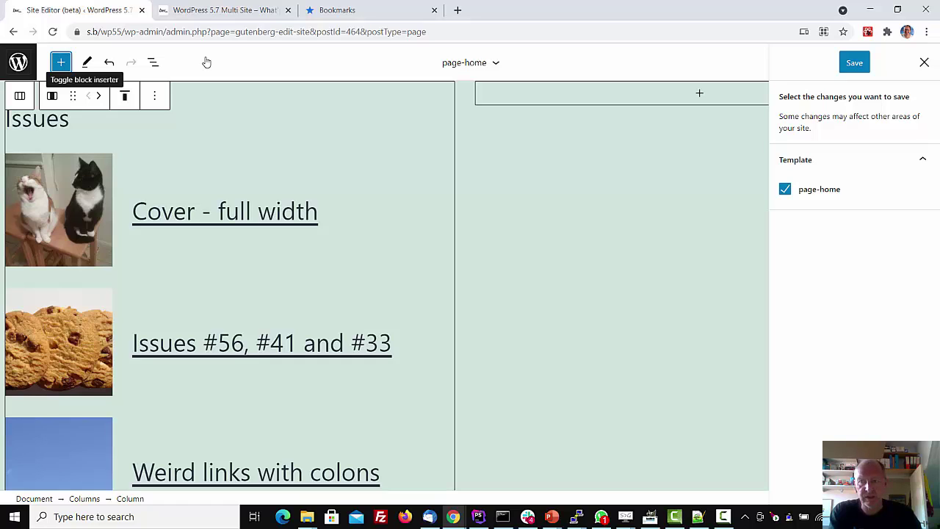
key("Tab")
key("Tab")
key("Tab")
key("Tab")
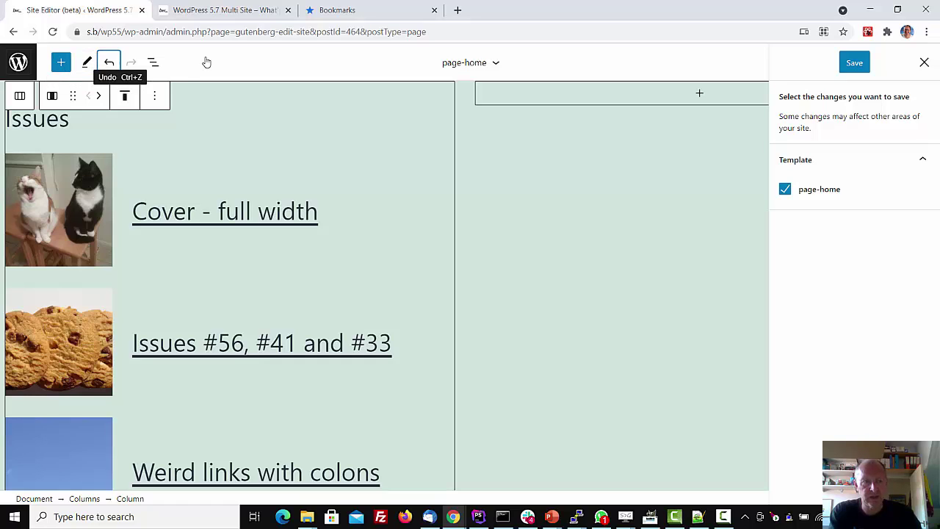
key("Tab")
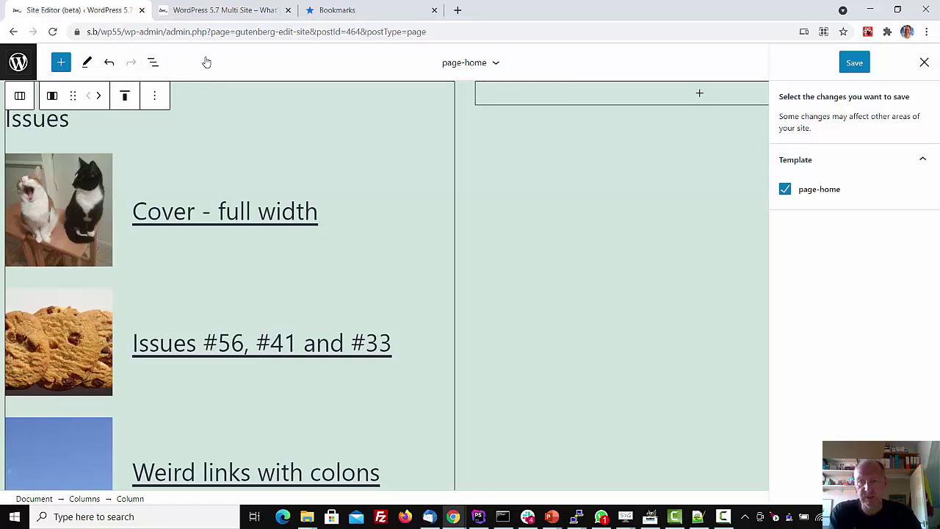
key("Tab")
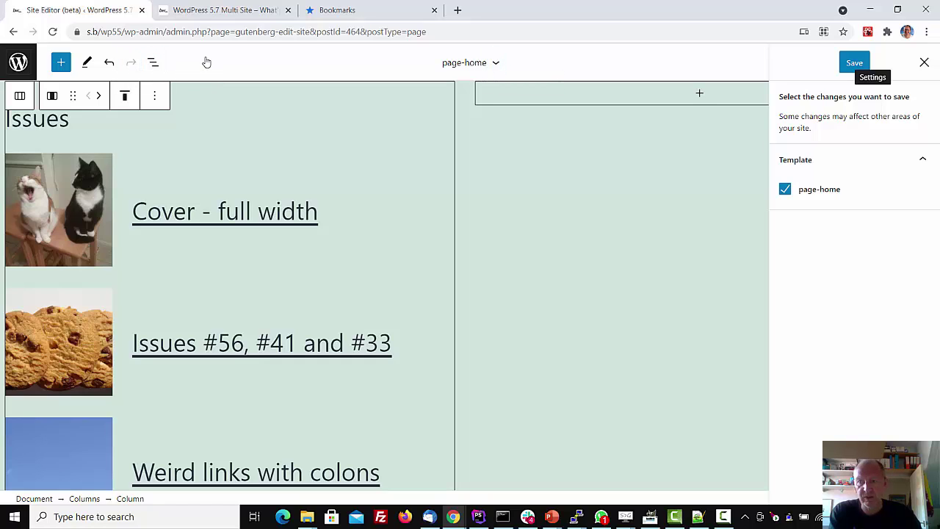
key("Tab")
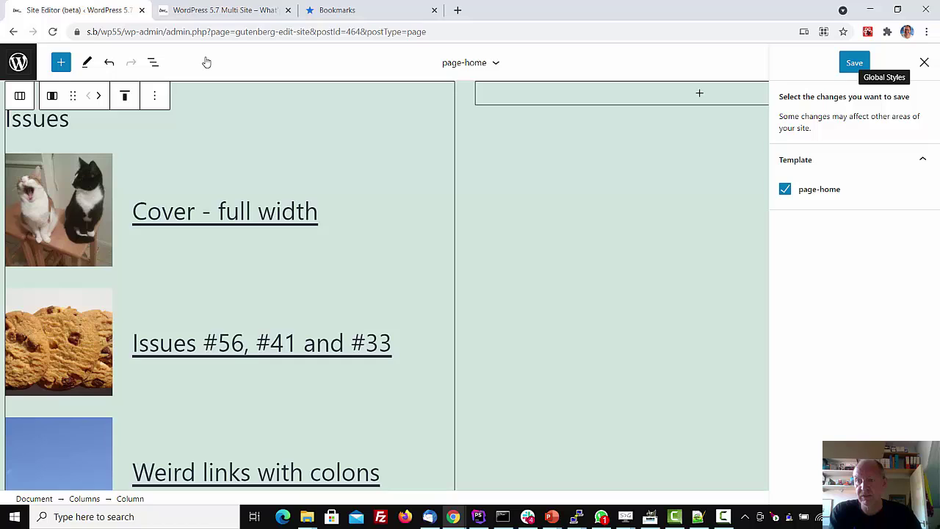
key("Tab")
key("Tab")
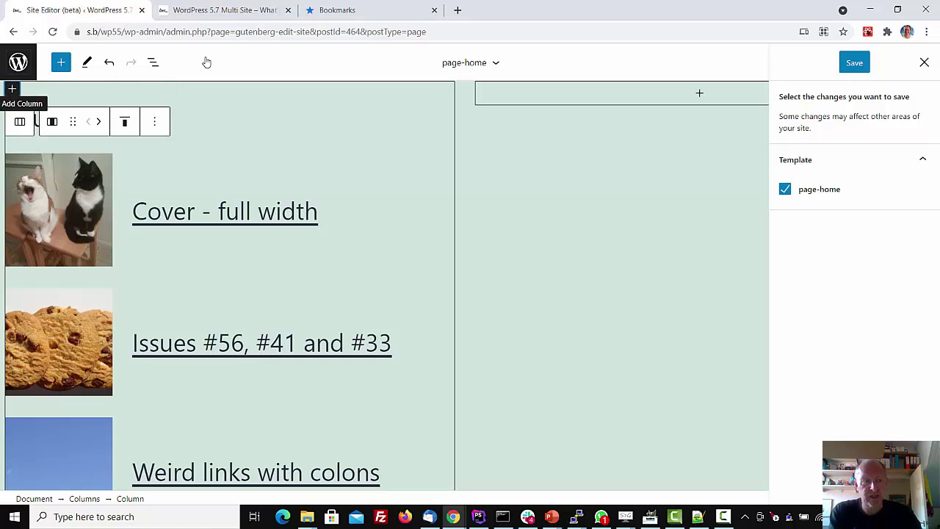
key("Tab")
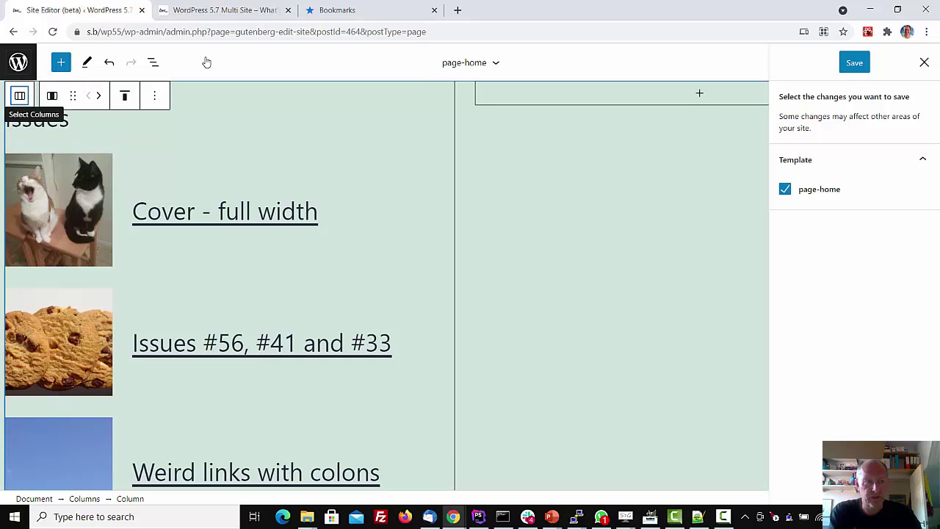
key("Tab")
key("Tab")
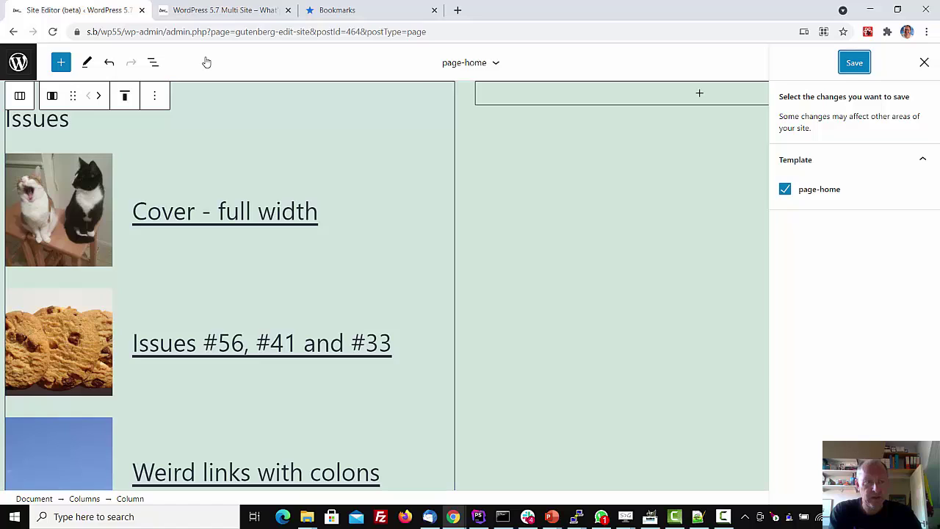
key("Tab")
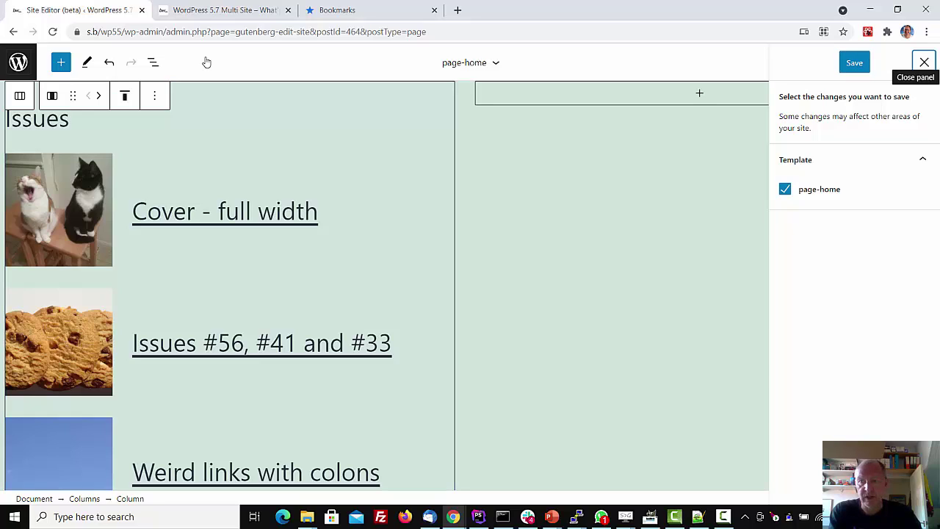
key("Return")
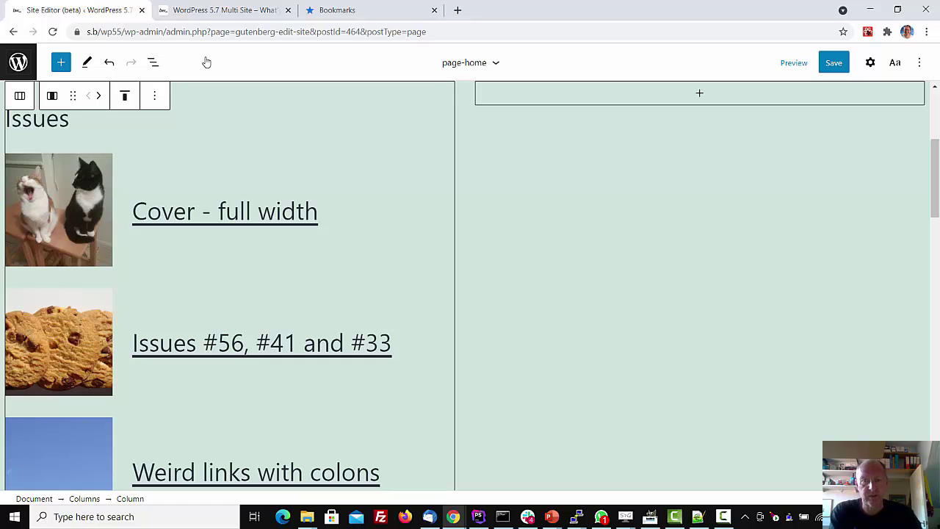
- Show the template's block list and select the Query Loop inside the Issues column's Query block
key("Tab")
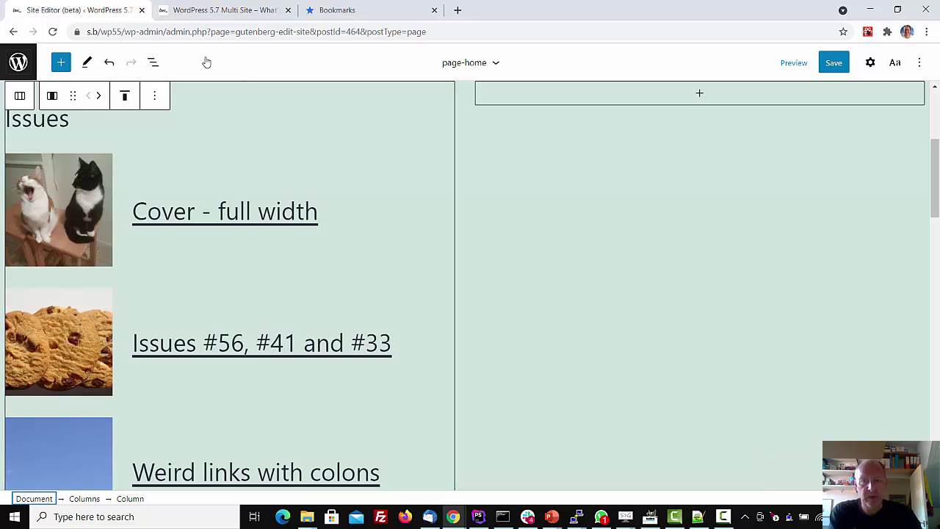
key("Tab")
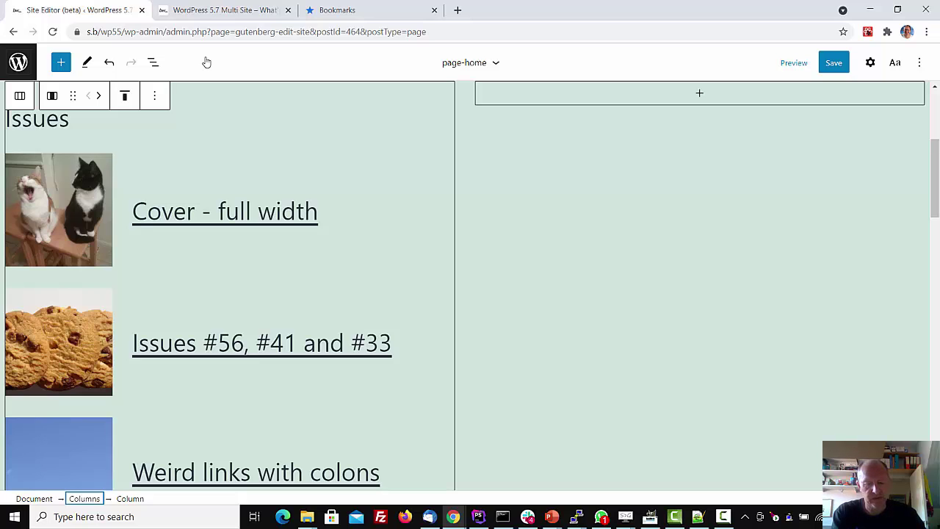
key("shift+alt+o")
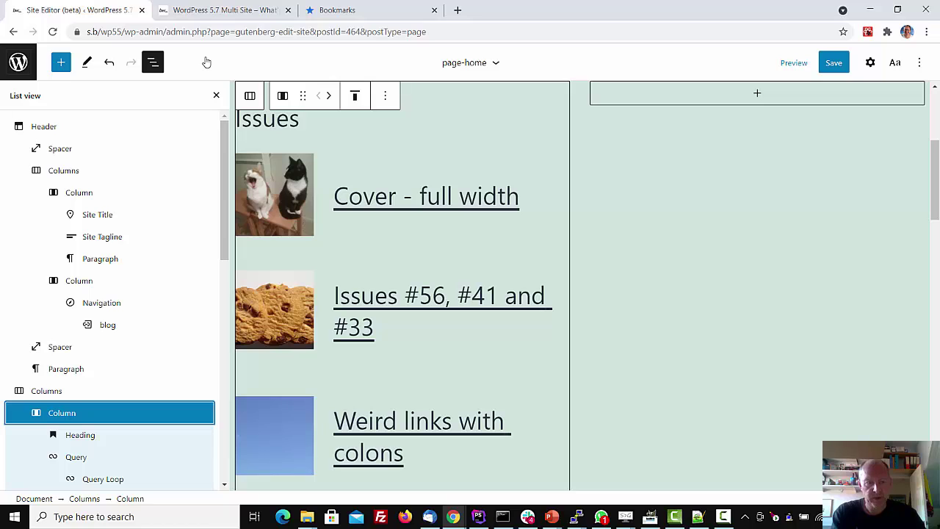
key("Down")
key("Down")
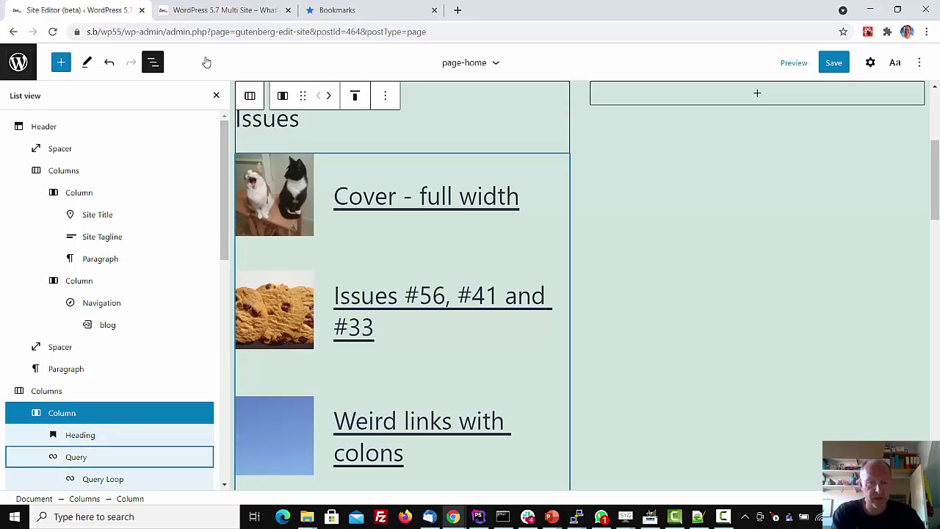
key("Return")
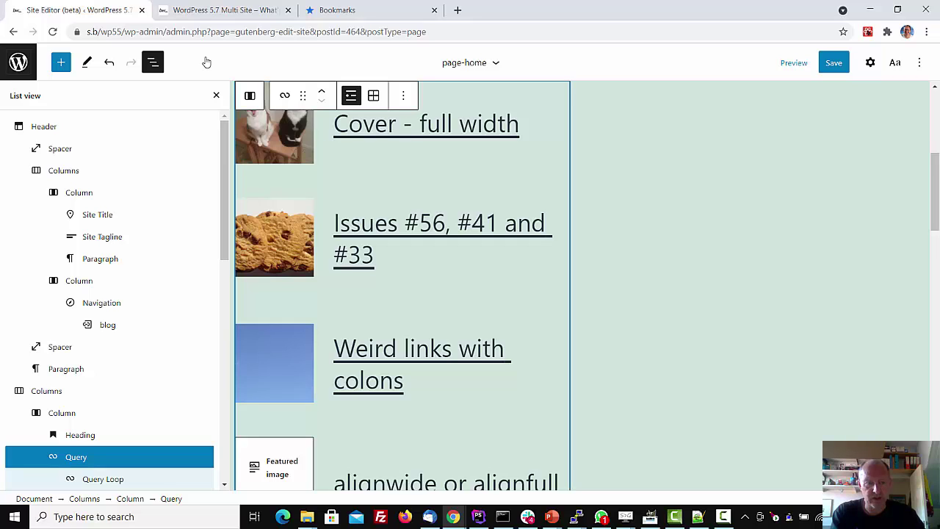
key("Down")
key("Return")
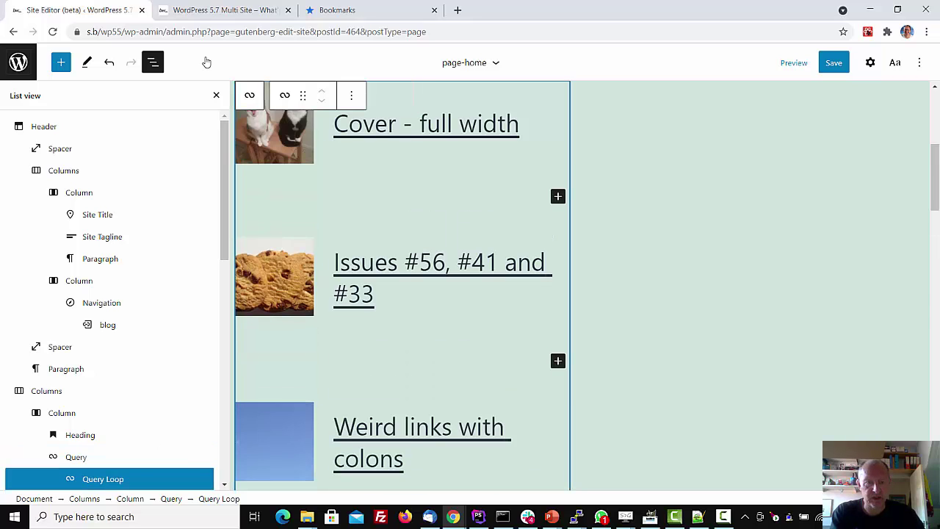
key("Escape")
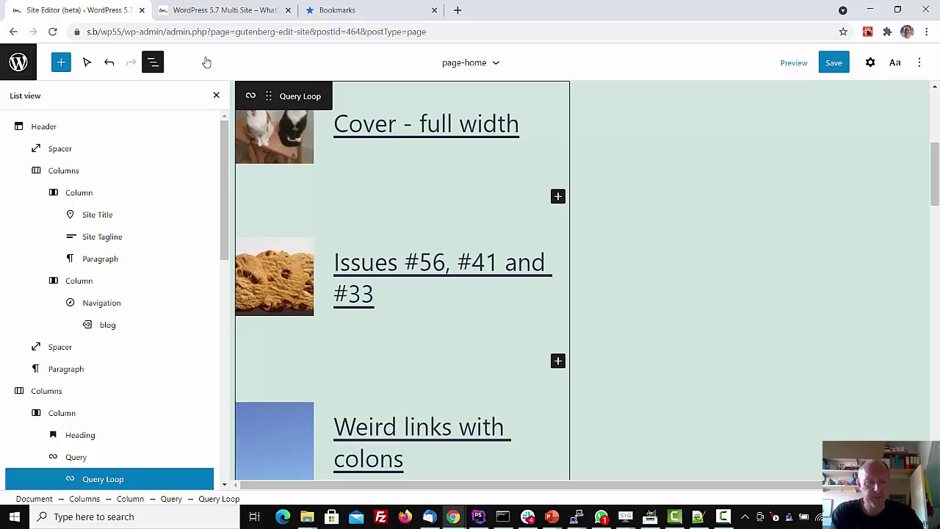
key("Return")
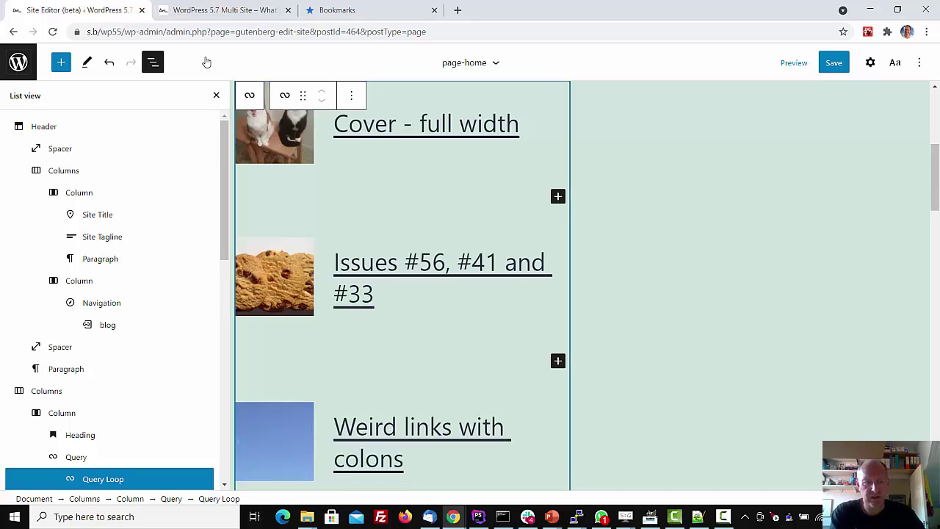
- Insert an empty Paragraph block before the Query Loop inside the Query block, and hide the block list
key("Tab")
key("shift+Tab")
key("ctrl+alt+t")
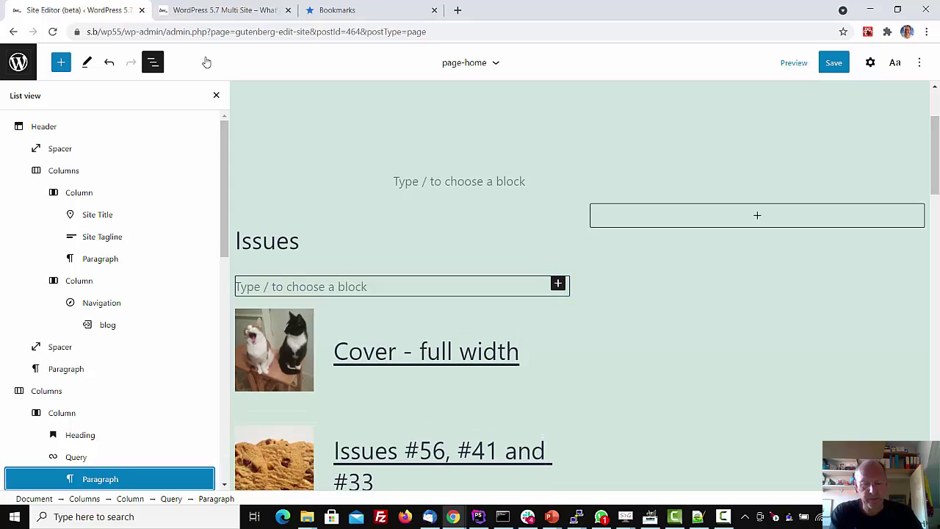
key("shift+alt+o")
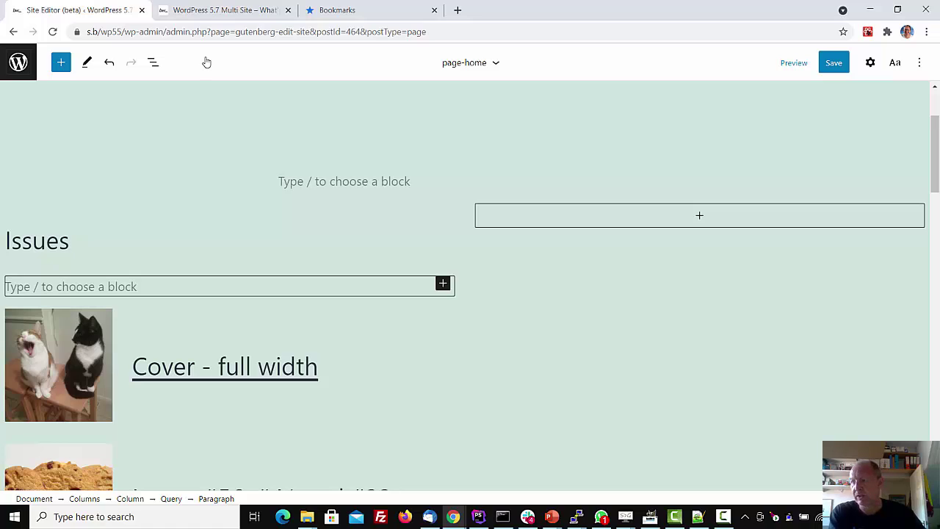